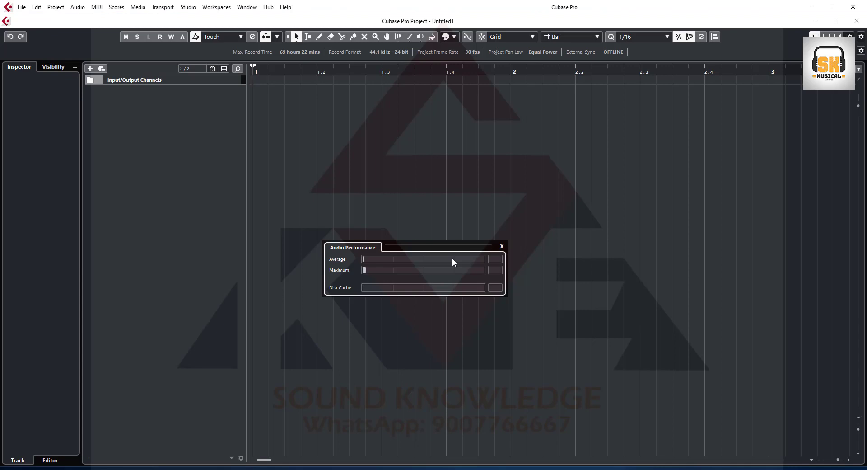
Step: Close the Audio Performance meter and add one Kontakt instrument track with Stereo Out as its audio output
{"action": "left_click", "coordinate": [502, 246]}
{"action": "right_click", "coordinate": [148, 109]}
{"action": "left_click", "coordinate": [169, 126]}
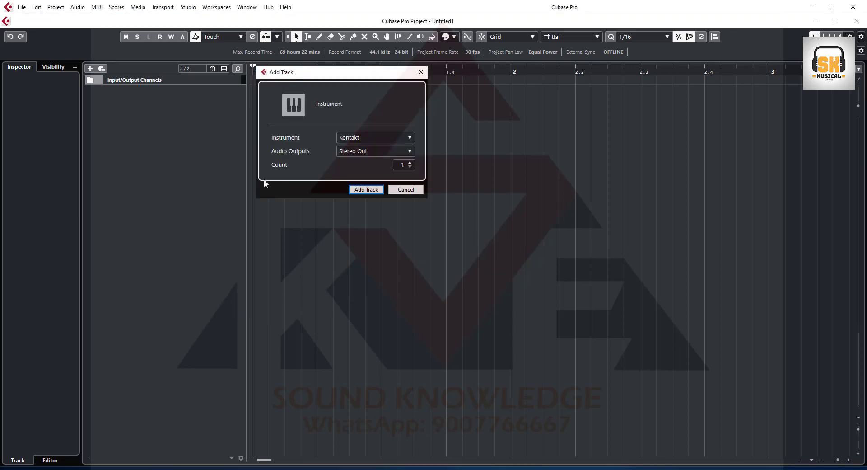
{"action": "left_click", "coordinate": [370, 193]}
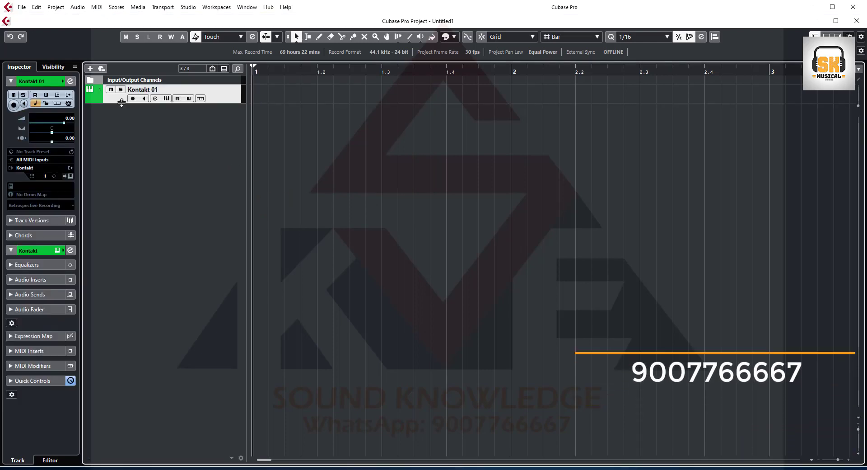
Step: Increase the height of the Kontakt 01 track and briefly open its instrument window to view the available libraries
{"action": "left_click_drag", "start_coordinate": [124, 104], "coordinate": [120, 121]}
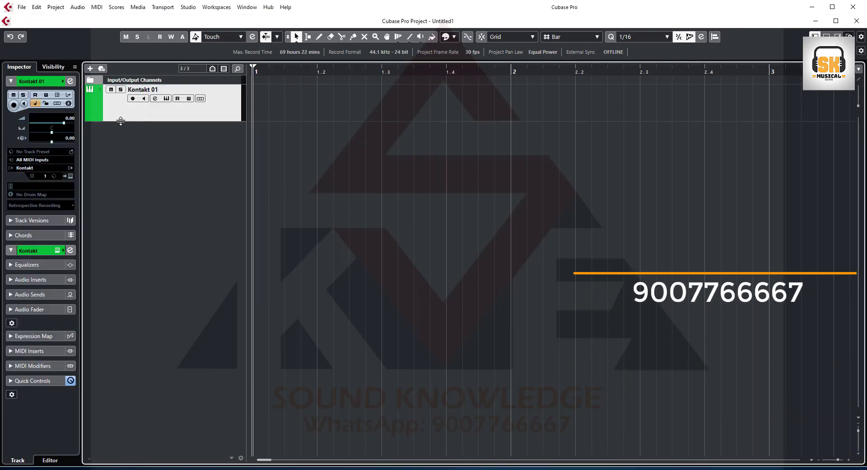
{"action": "left_click", "coordinate": [167, 100]}
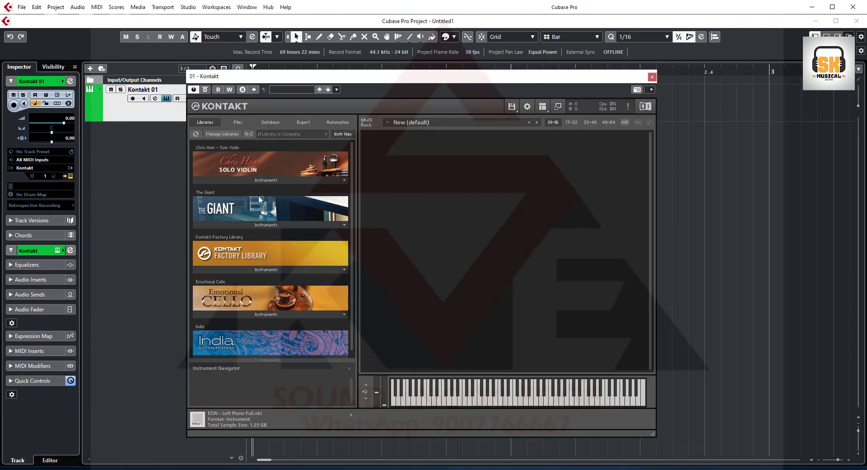
{"action": "left_click", "coordinate": [653, 78]}
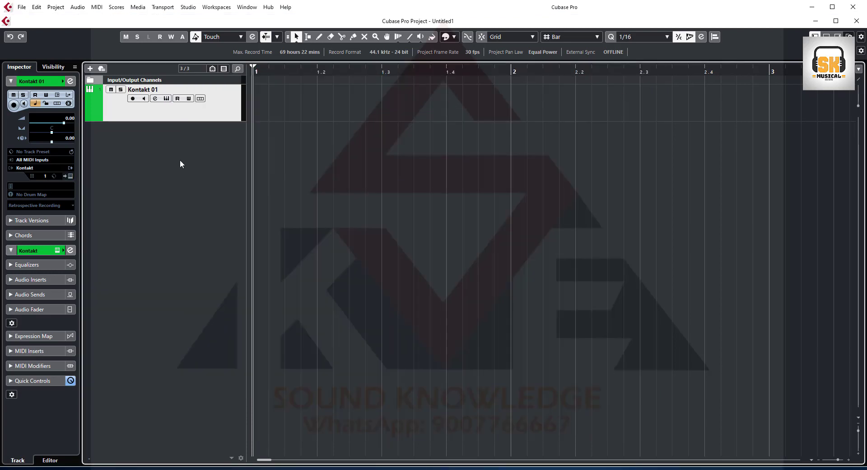
Step: Add a MIDI track named Strings below Kontakt 01 and check its MIDI output routing
{"action": "right_click", "coordinate": [135, 142]}
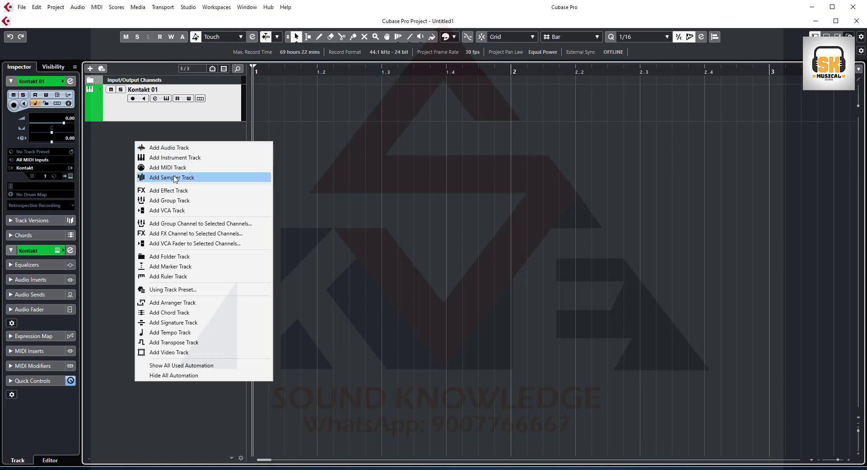
{"action": "left_click", "coordinate": [174, 168]}
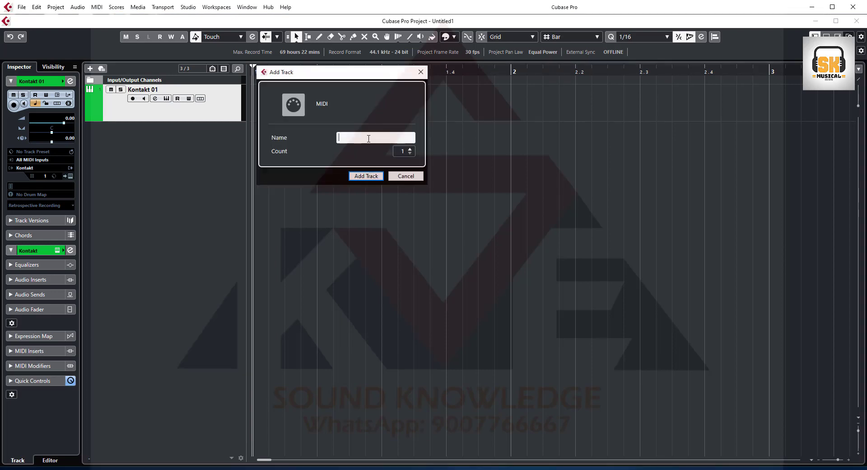
{"action": "type", "text": "STrings"}
{"action": "key", "text": "Return"}
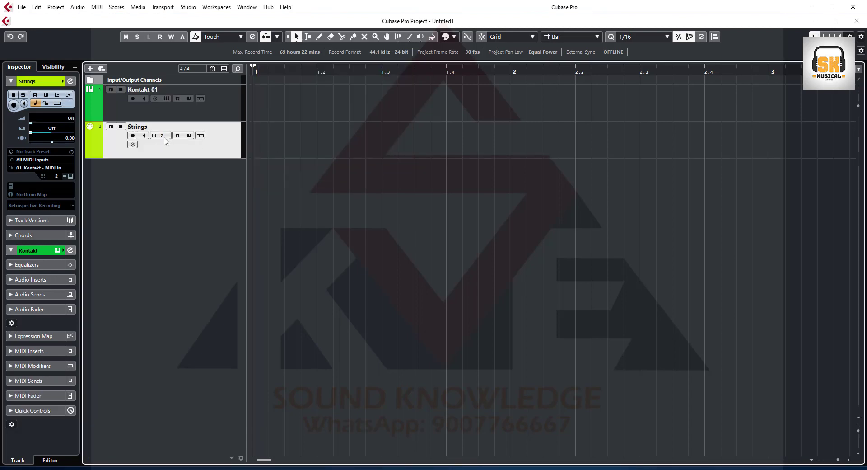
{"action": "left_click", "coordinate": [43, 168]}
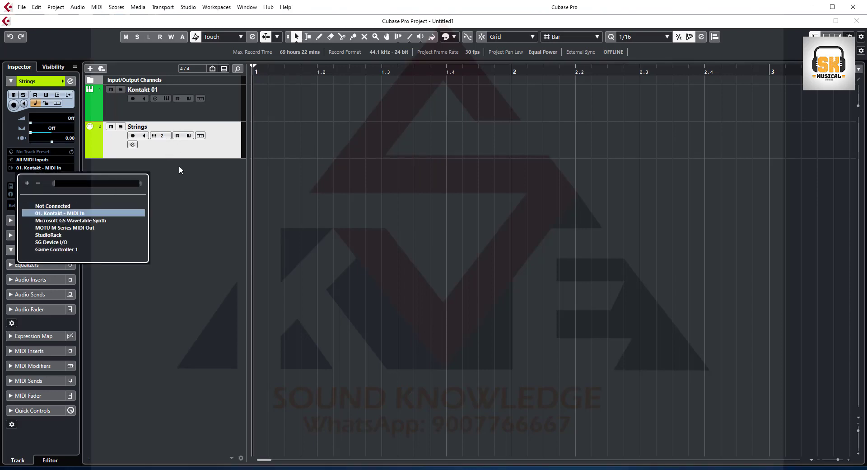
{"action": "left_click", "coordinate": [161, 107]}
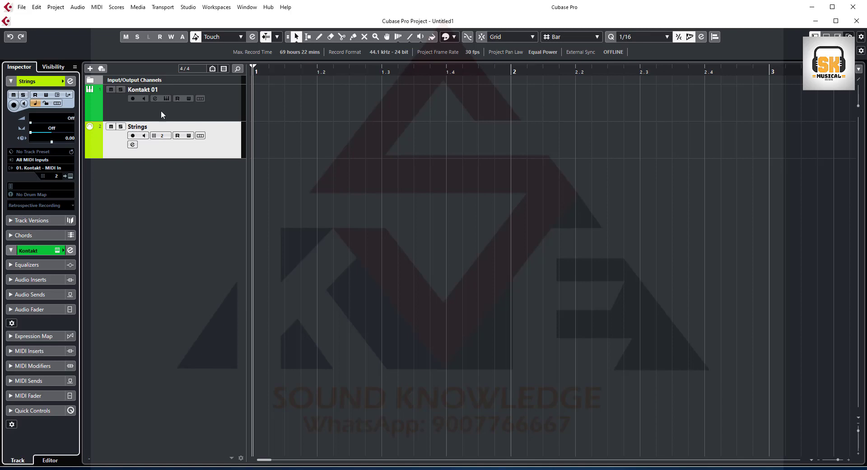
Step: Load CH - Solo Violin Clean Start.nki into the Kontakt 01 instrument and view its MIDI channel options
{"action": "left_click", "coordinate": [160, 110]}
{"action": "left_click", "coordinate": [166, 99]}
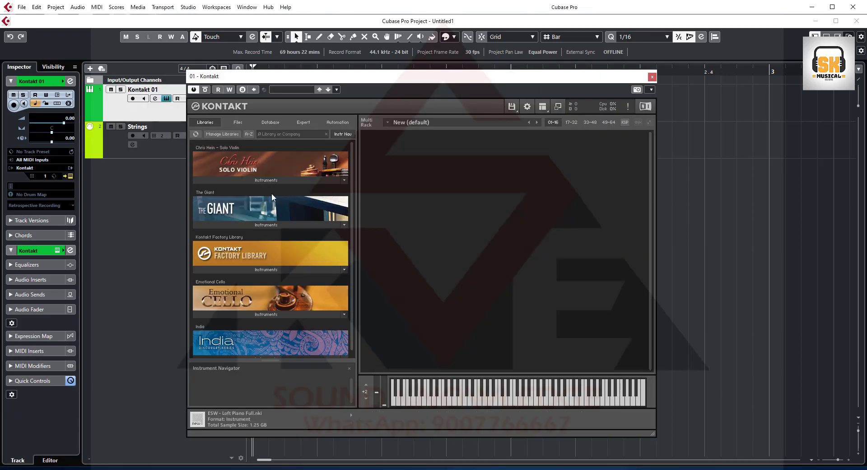
{"action": "left_click", "coordinate": [264, 180]}
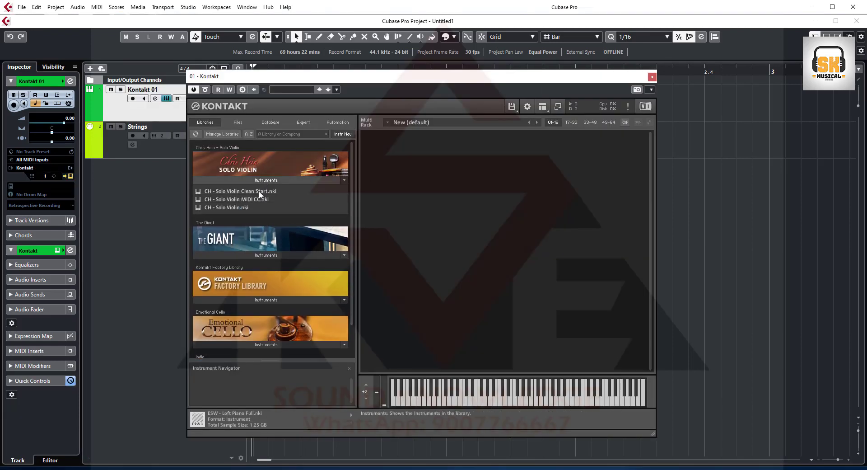
{"action": "left_click", "coordinate": [235, 190]}
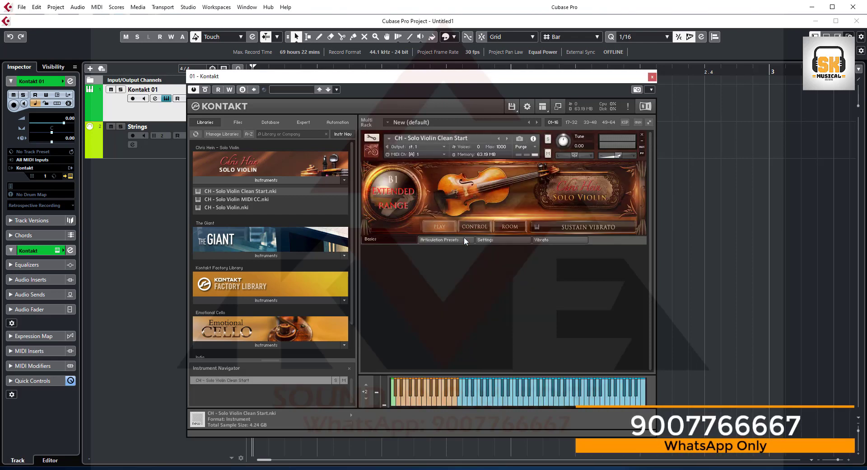
{"action": "left_click", "coordinate": [425, 156]}
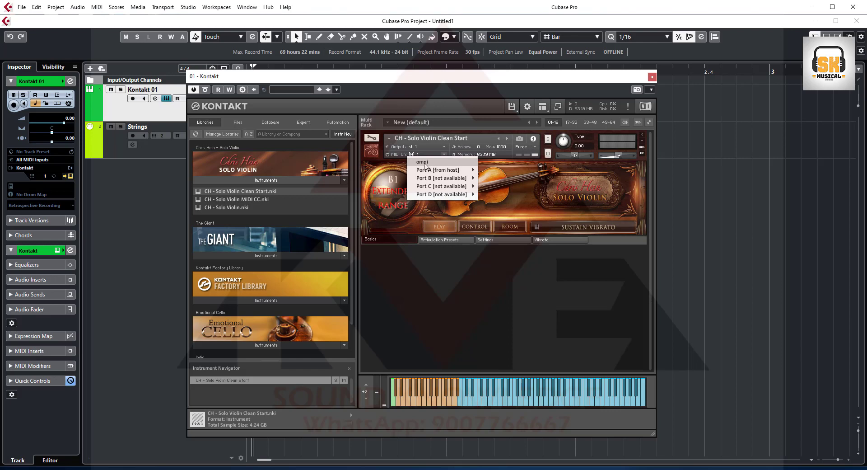
Step: Select the Strings track and load The Giant.nki as a second instrument in the Kontakt rack
{"action": "left_click", "coordinate": [159, 149]}
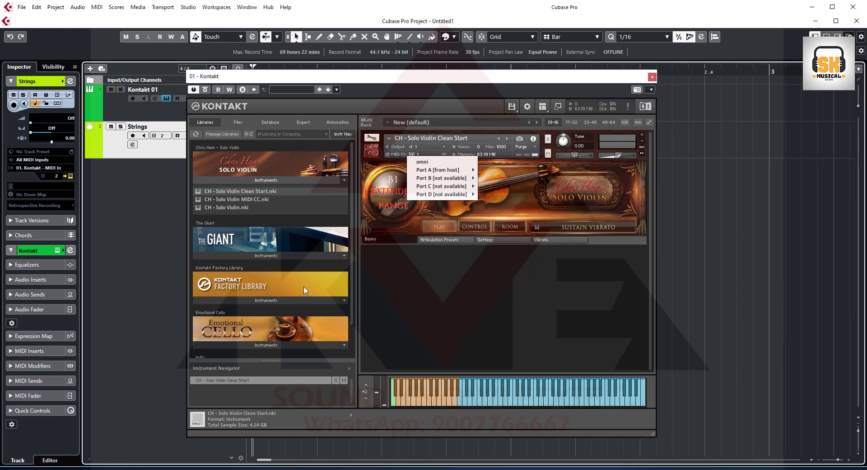
{"action": "left_click", "coordinate": [272, 255]}
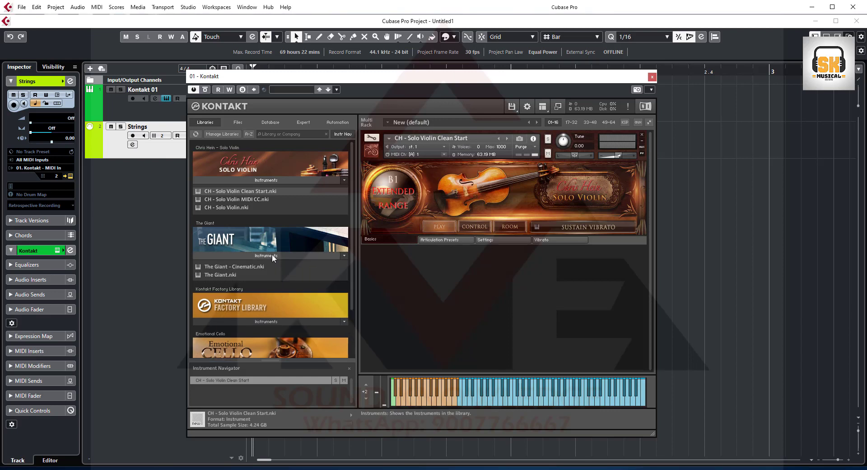
{"action": "double_click", "coordinate": [221, 274]}
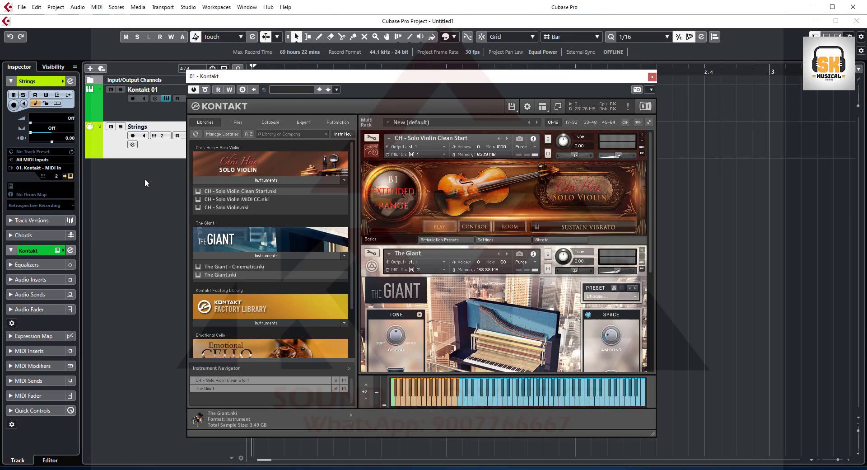
Step: Record-enable the Strings track and audition several notes on Kontakt's virtual keyboard
{"action": "left_click", "coordinate": [132, 135]}
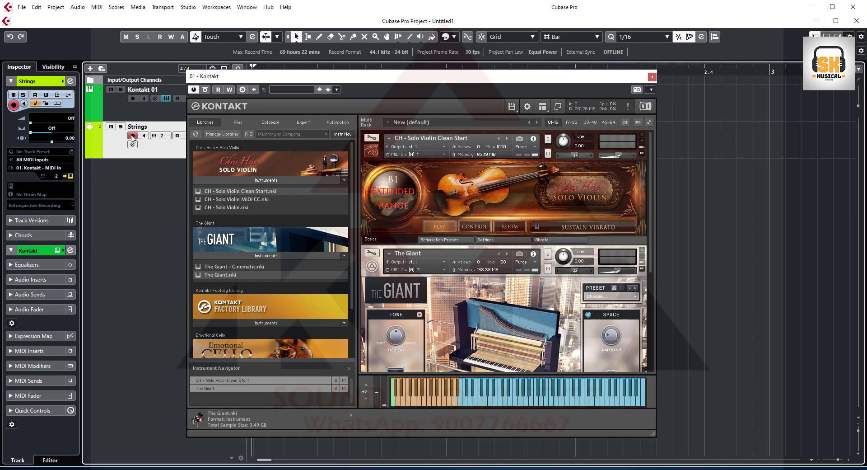
{"action": "left_click", "coordinate": [493, 403]}
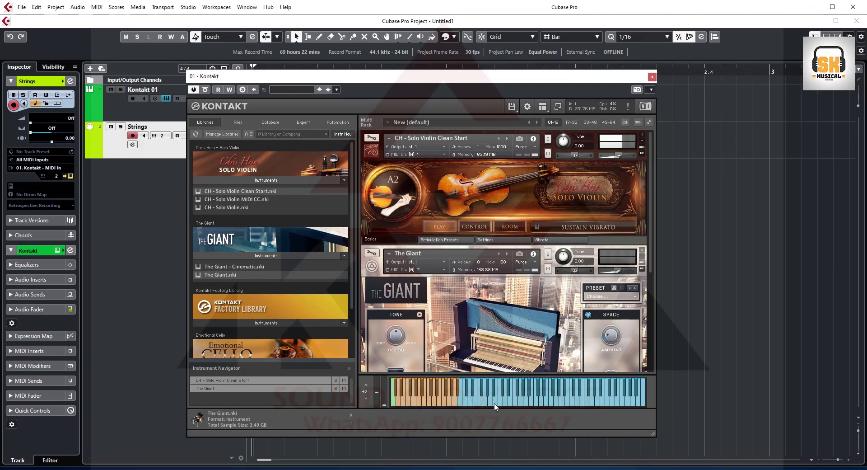
{"action": "left_click", "coordinate": [512, 402]}
{"action": "left_click", "coordinate": [525, 403]}
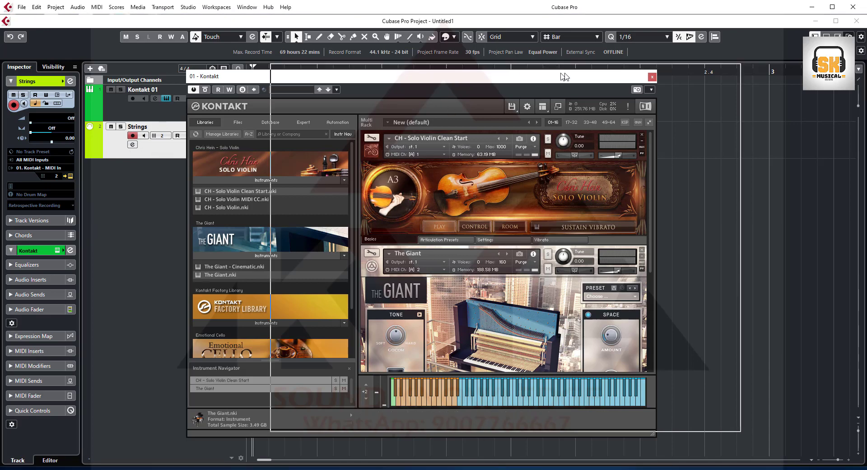
Step: Move the Kontakt window clear of the track list and assign Solo Violin to Port A channel 1 and The Giant to channel 2
{"action": "left_click_drag", "start_coordinate": [477, 84], "coordinate": [581, 78]}
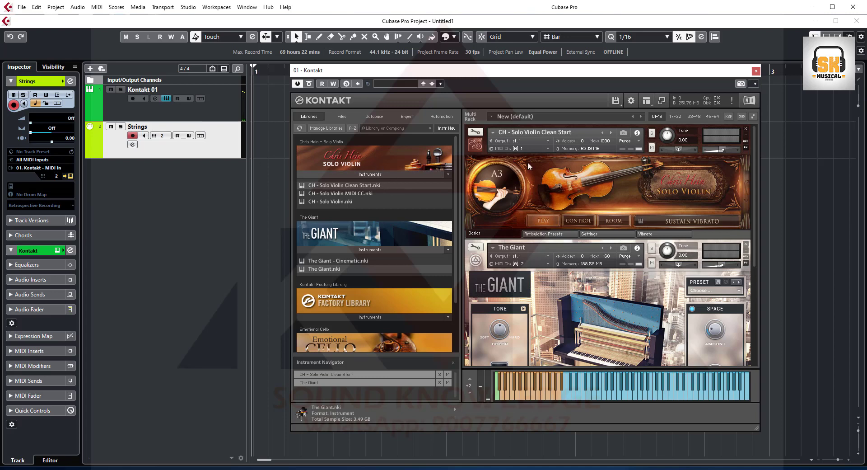
{"action": "left_click", "coordinate": [533, 149]}
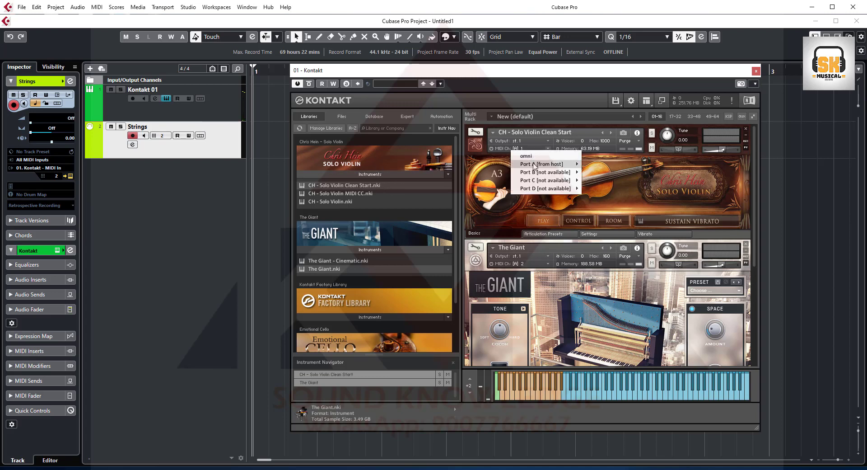
{"action": "mouse_move", "coordinate": [535, 164]}
{"action": "left_click", "coordinate": [601, 164]}
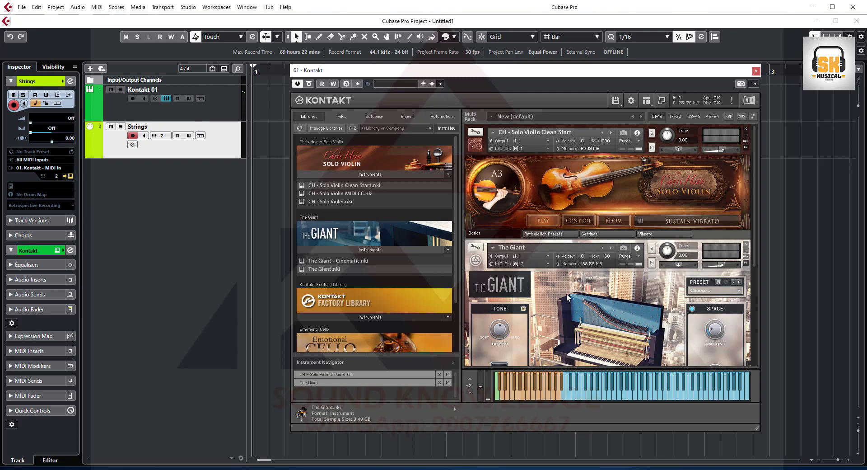
{"action": "left_click", "coordinate": [534, 266]}
{"action": "mouse_move", "coordinate": [544, 279]}
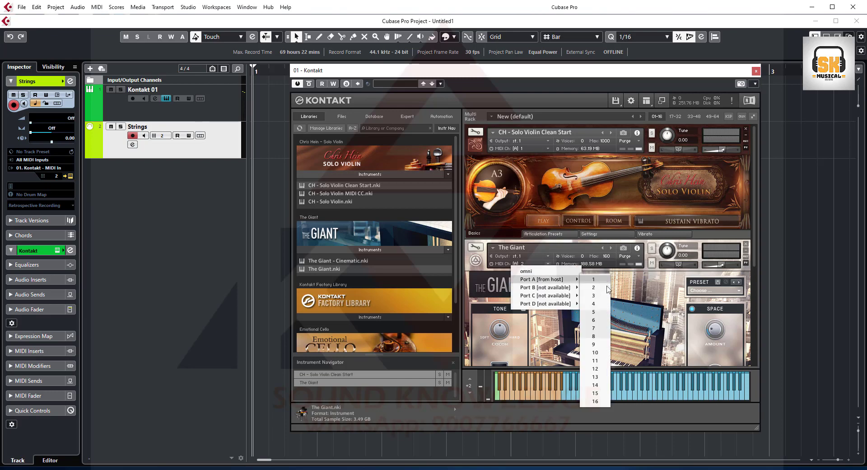
{"action": "left_click", "coordinate": [600, 289]}
Step: Audition a note on Kontakt's virtual keyboard and compare the Kontakt 01 and Strings tracks' channel settings
{"action": "left_click", "coordinate": [617, 399]}
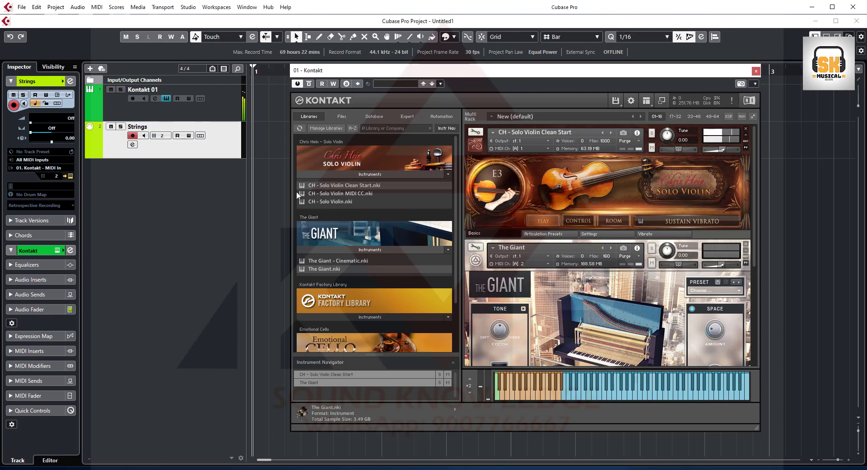
{"action": "left_click", "coordinate": [213, 110]}
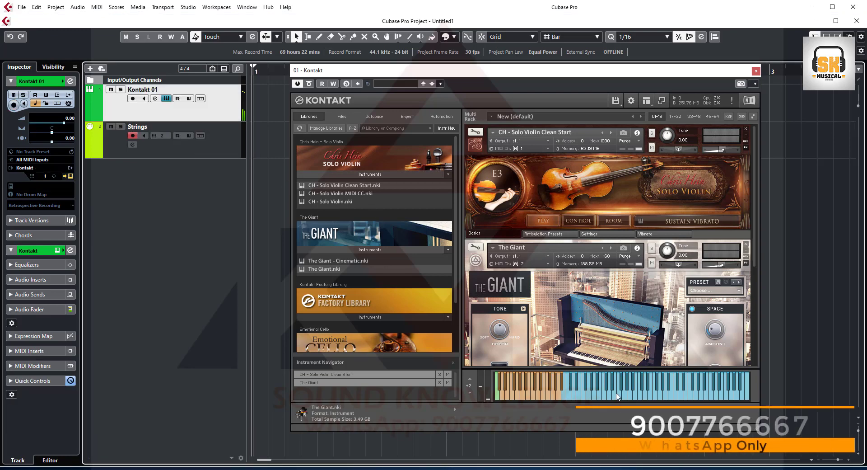
{"action": "left_click", "coordinate": [190, 152]}
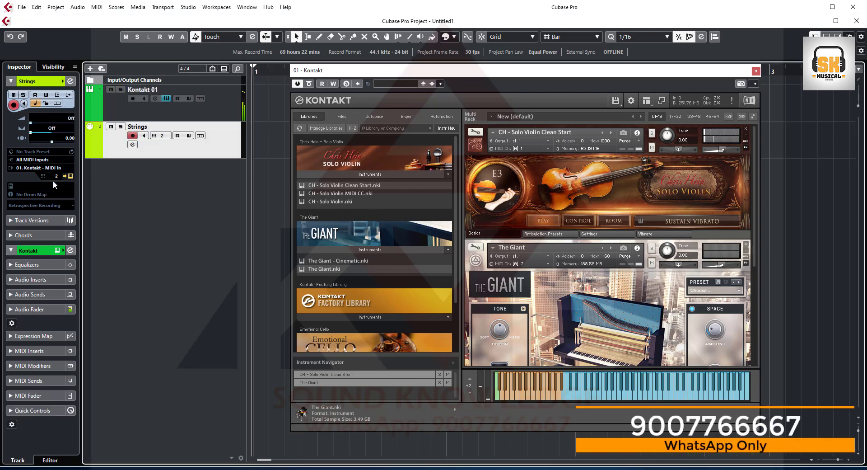
Step: Check the Strings track's MIDI output and MIDI input routing options without changing them
{"action": "left_click", "coordinate": [45, 168]}
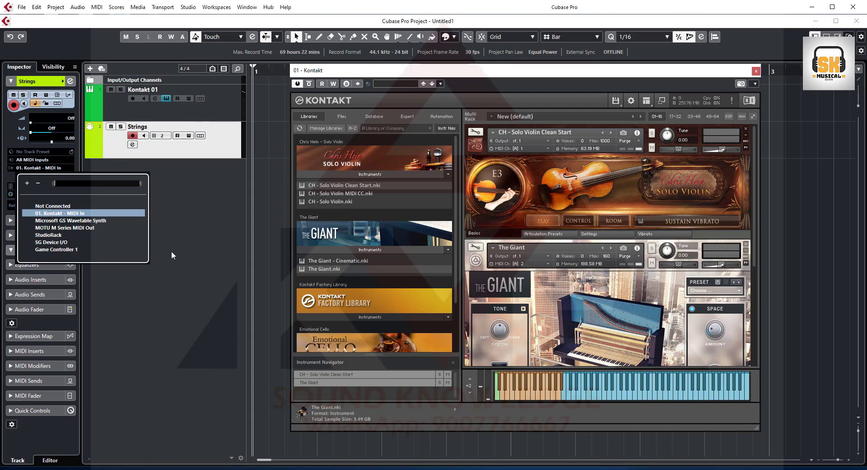
{"action": "left_click", "coordinate": [209, 214]}
{"action": "left_click", "coordinate": [42, 161]}
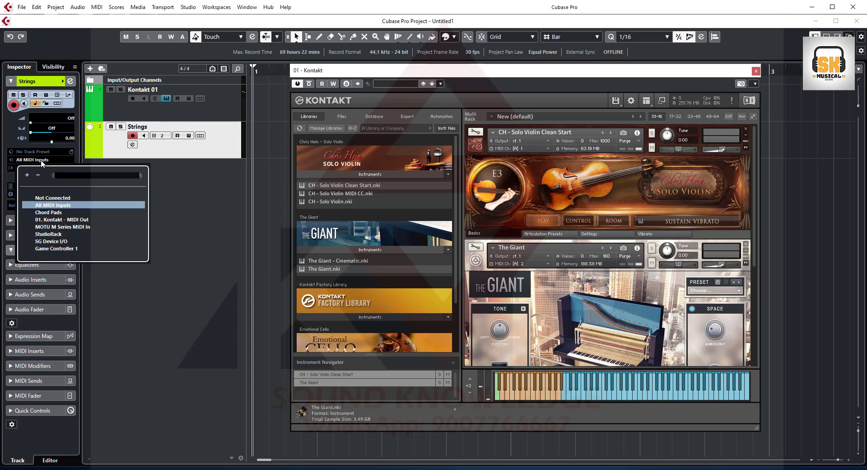
{"action": "left_click", "coordinate": [165, 206]}
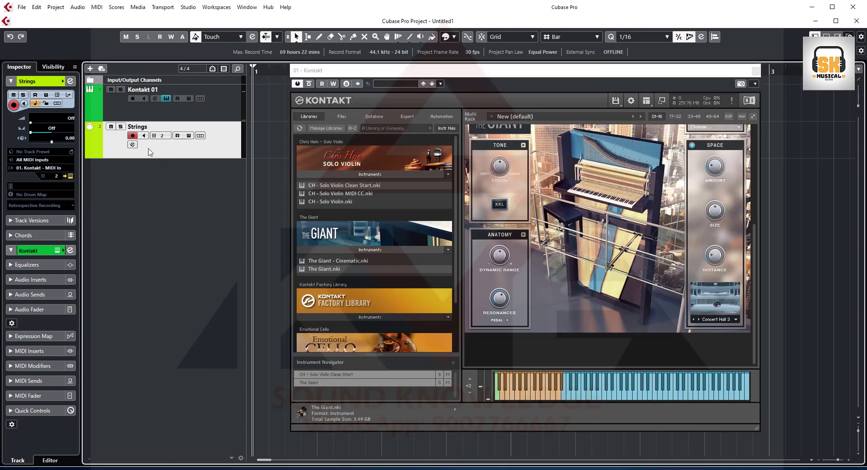
Step: Draw a MIDI part from 1 to 1.2 on the Strings track, clear of the Kontakt window, and open it in the Key Editor
{"action": "left_click_drag", "start_coordinate": [329, 70], "coordinate": [443, 93]}
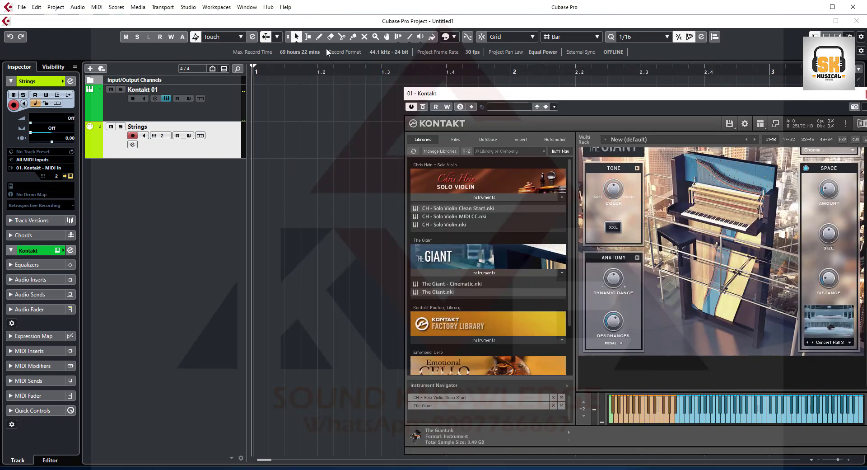
{"action": "left_click", "coordinate": [319, 36]}
{"action": "left_click_drag", "start_coordinate": [254, 140], "coordinate": [318, 142]}
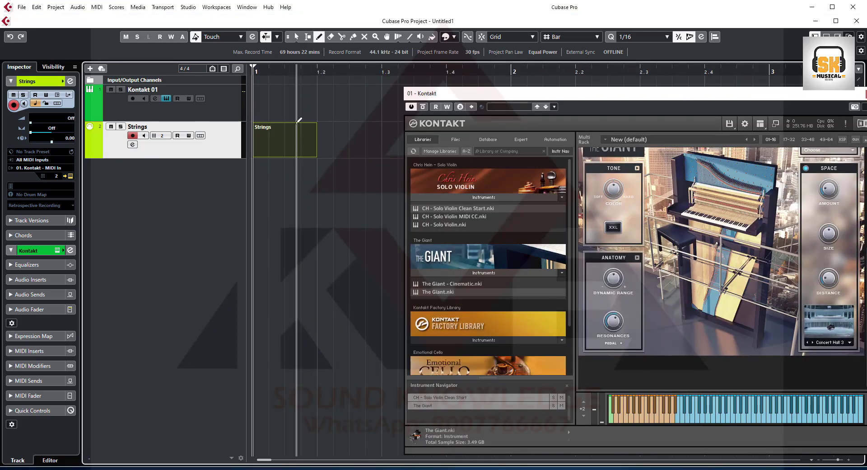
{"action": "left_click", "coordinate": [295, 34]}
{"action": "double_click", "coordinate": [278, 141]}
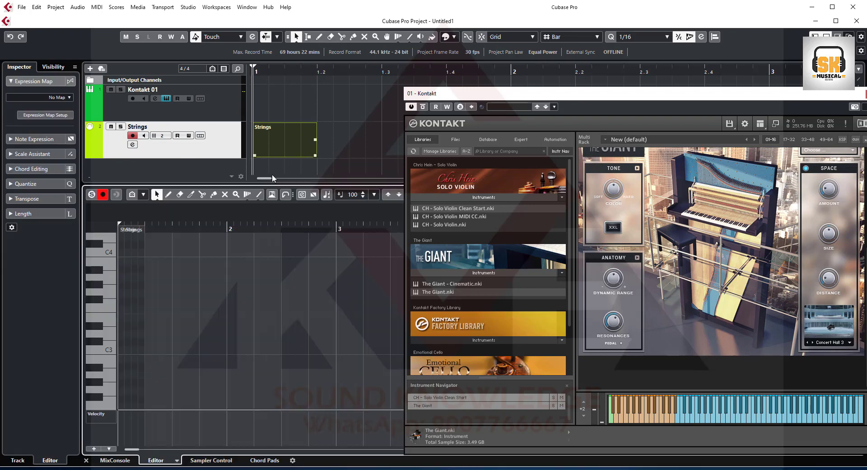
Step: Audition a range of notes on the Key Editor's piano keyboard for the Strings part, and select the Kontakt 01 track
{"action": "mouse_move", "coordinate": [107, 310]}
{"action": "left_mouse_down"}
{"action": "mouse_move", "coordinate": [107, 351]}
{"action": "mouse_move", "coordinate": [111, 311]}
{"action": "left_mouse_up"}
{"action": "left_click", "coordinate": [107, 353]}
{"action": "left_click", "coordinate": [111, 302]}
{"action": "left_click", "coordinate": [107, 285]}
{"action": "left_click", "coordinate": [109, 277]}
{"action": "left_click_drag", "start_coordinate": [109, 306], "coordinate": [113, 375]}
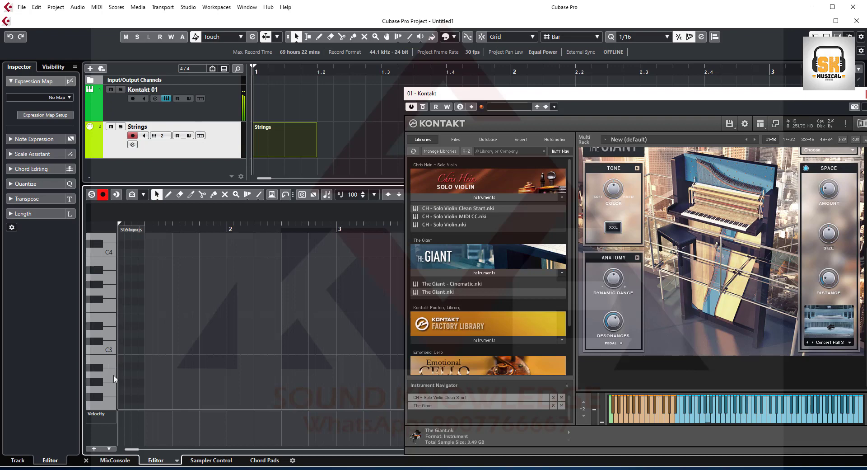
{"action": "left_click", "coordinate": [207, 107]}
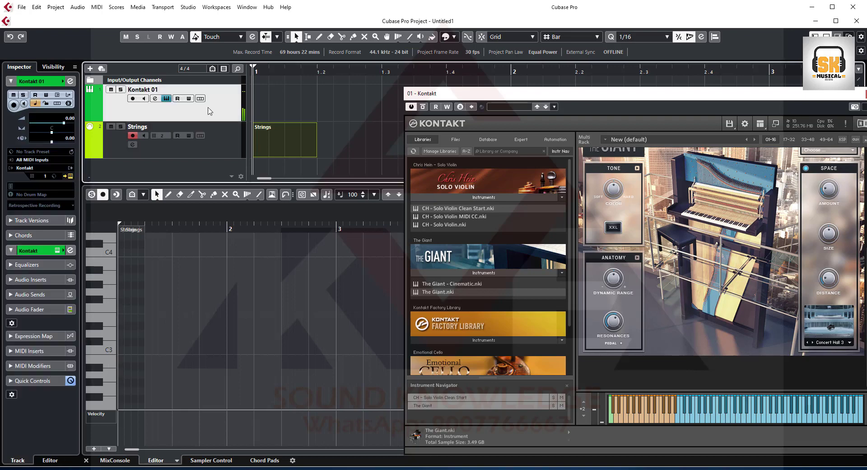
Step: Move the Strings part up onto the Kontakt 01 track at 1 and audition several notes on the Key Editor's piano keyboard
{"action": "left_click_drag", "start_coordinate": [275, 139], "coordinate": [270, 112]}
{"action": "left_click", "coordinate": [112, 318]}
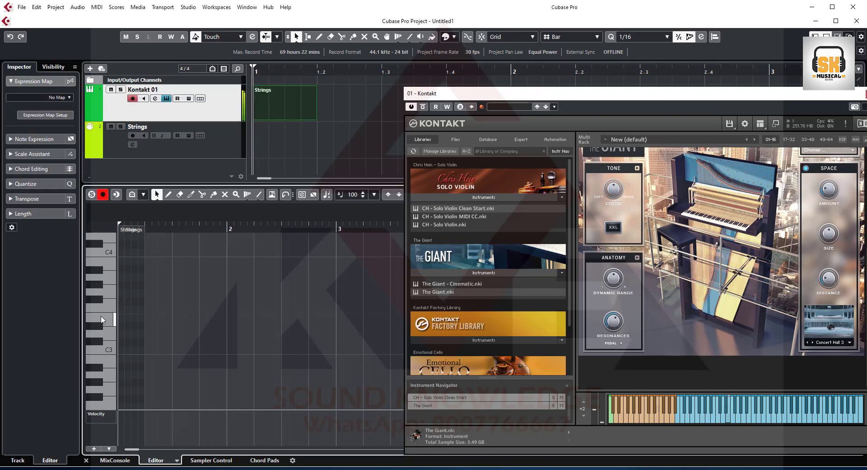
{"action": "left_click_drag", "start_coordinate": [113, 346], "coordinate": [112, 361]}
{"action": "left_click", "coordinate": [111, 279]}
{"action": "left_click", "coordinate": [108, 293]}
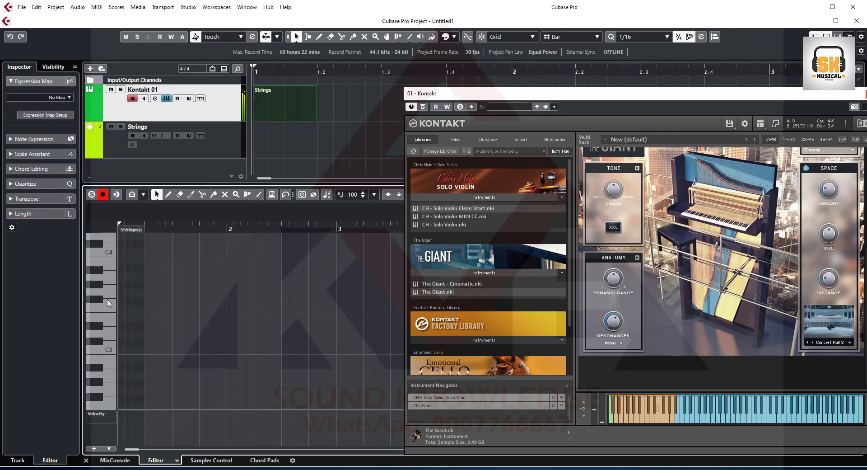
{"action": "left_click", "coordinate": [108, 303]}
{"action": "left_click", "coordinate": [108, 318]}
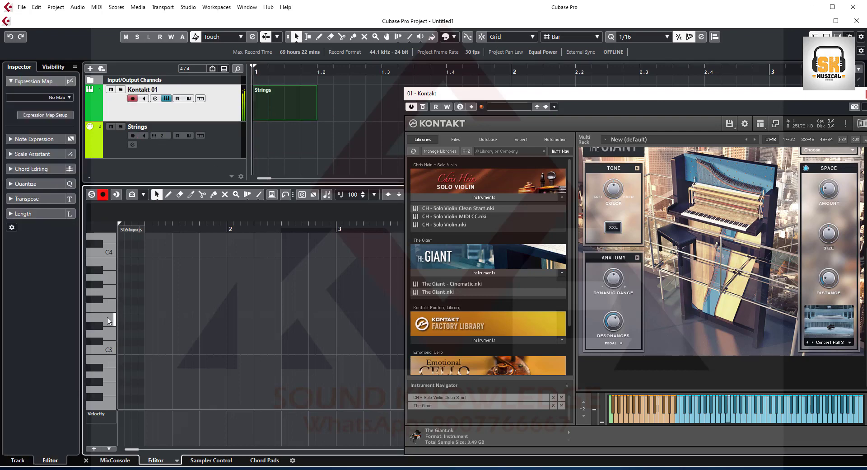
Step: Select the Strings track, open the Audio Performance meter, and close the Kontakt window so the load can be read unobstructed
{"action": "left_click", "coordinate": [213, 145]}
{"action": "left_click_drag", "start_coordinate": [500, 101], "coordinate": [395, 102]}
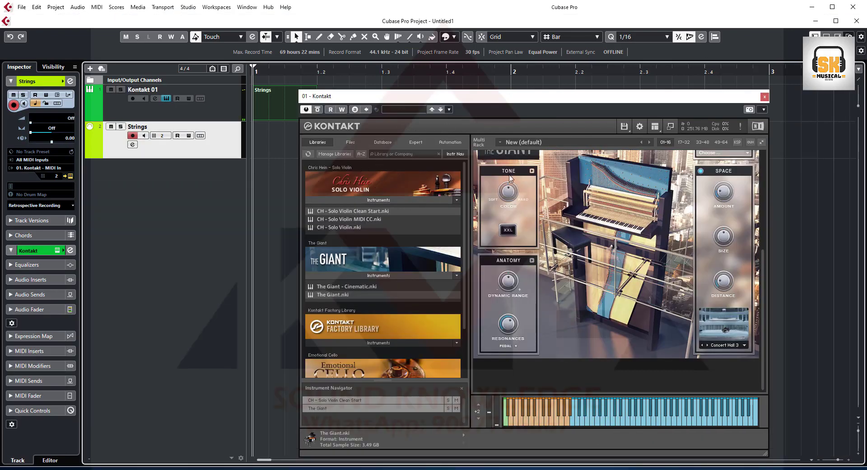
{"action": "left_click_drag", "start_coordinate": [511, 95], "coordinate": [493, 56]}
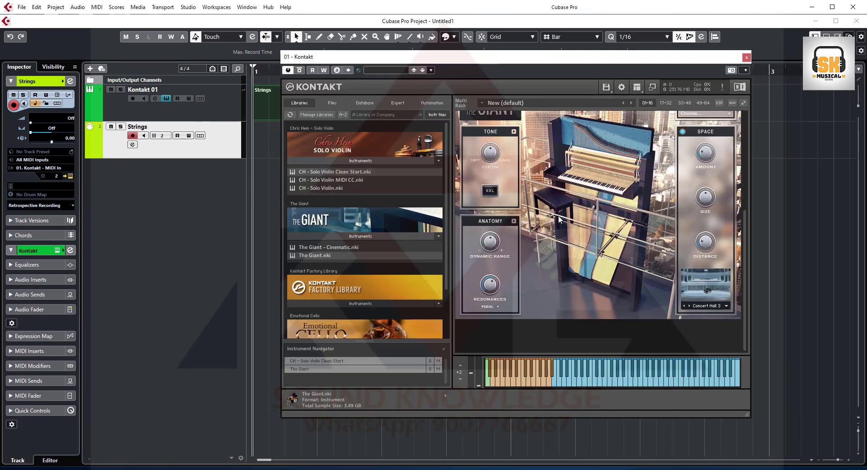
{"action": "left_click", "coordinate": [188, 7]}
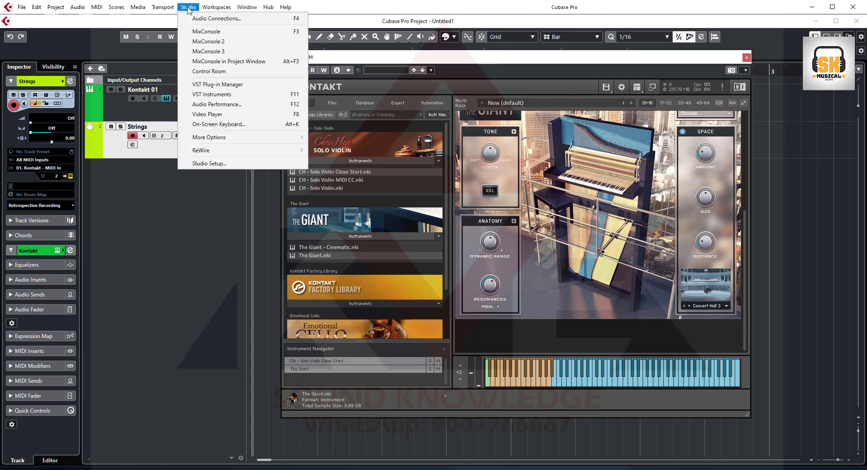
{"action": "left_click", "coordinate": [220, 105]}
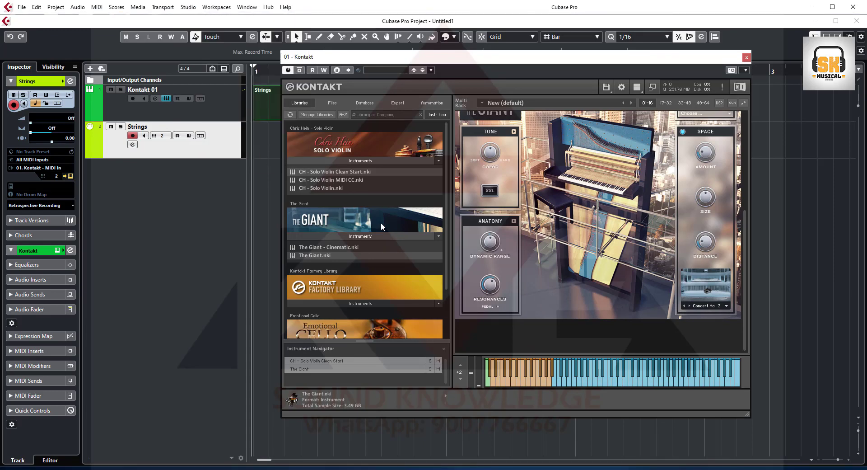
{"action": "left_click", "coordinate": [747, 57]}
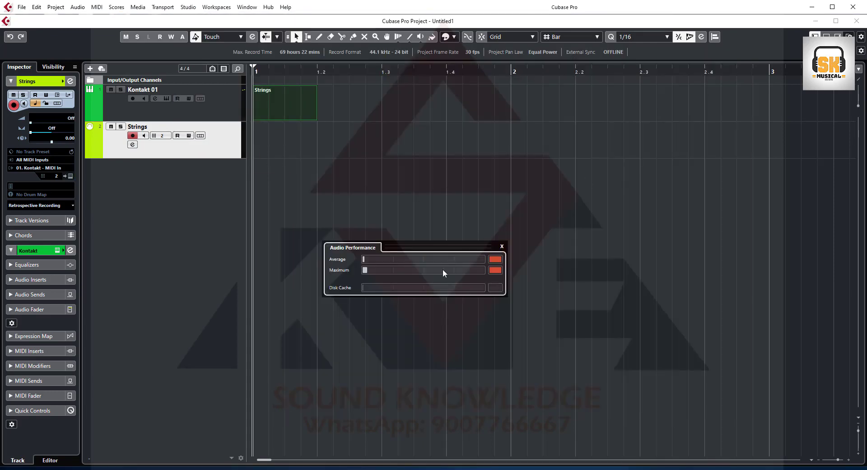
{"action": "left_click_drag", "start_coordinate": [419, 248], "coordinate": [404, 216]}
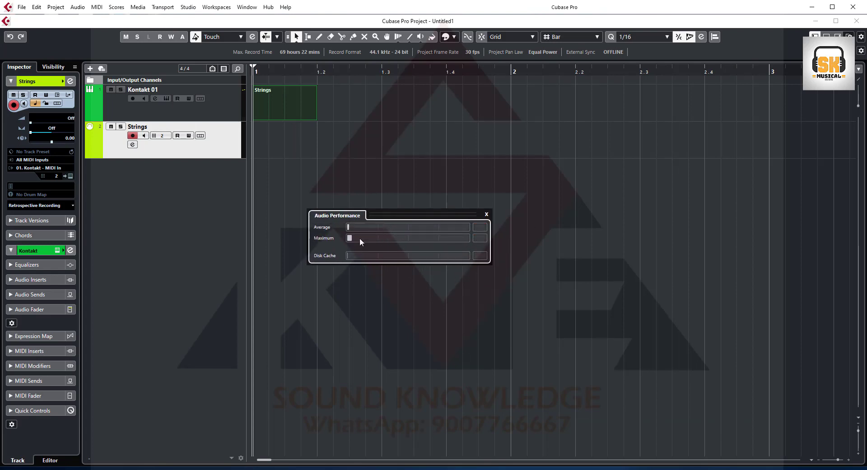
Step: Open the Strings part on the Kontakt 01 track in the Key Editor and bring up the Audio Performance meter
{"action": "left_click", "coordinate": [219, 111]}
{"action": "double_click", "coordinate": [279, 113]}
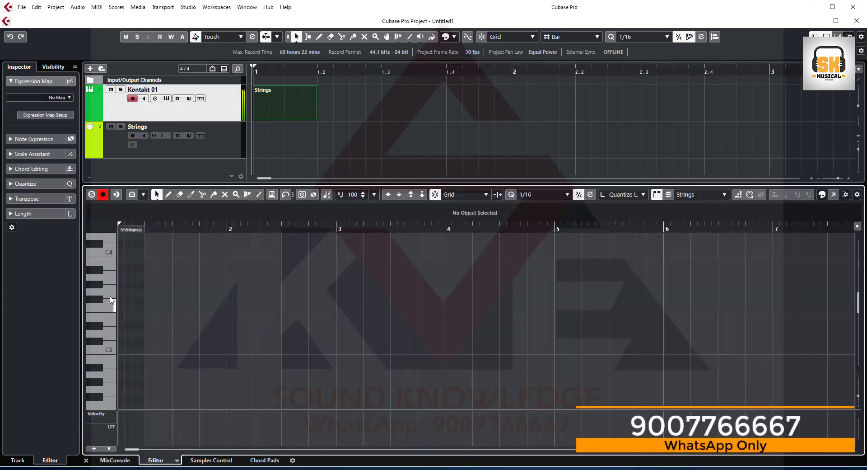
{"action": "left_click", "coordinate": [188, 7]}
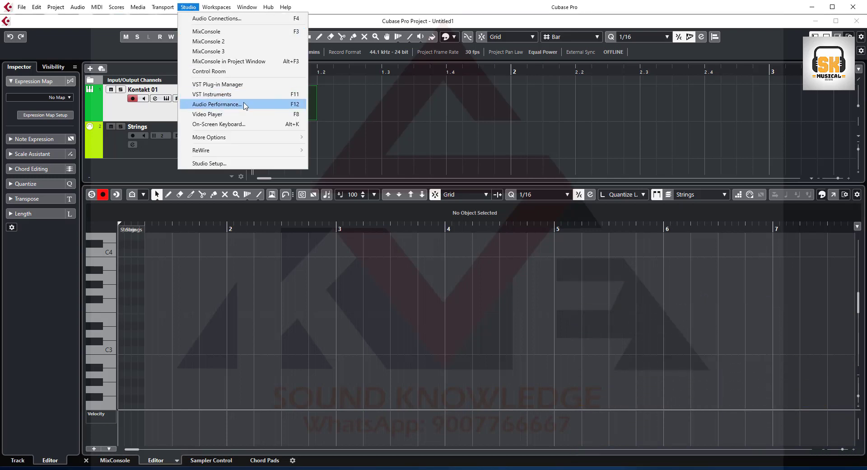
{"action": "left_click", "coordinate": [240, 104]}
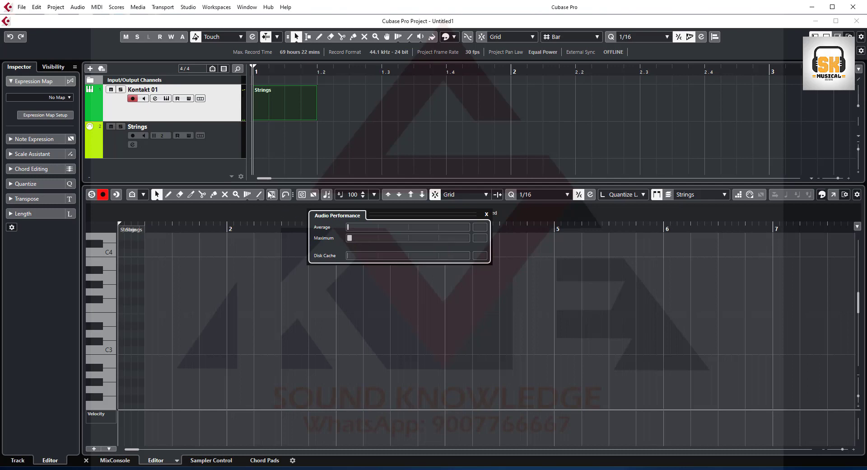
Step: Close the Key Editor and compare the Kontakt 01 and Strings tracks, ending with Kontakt 01 selected
{"action": "left_click", "coordinate": [230, 140]}
{"action": "left_click", "coordinate": [228, 108]}
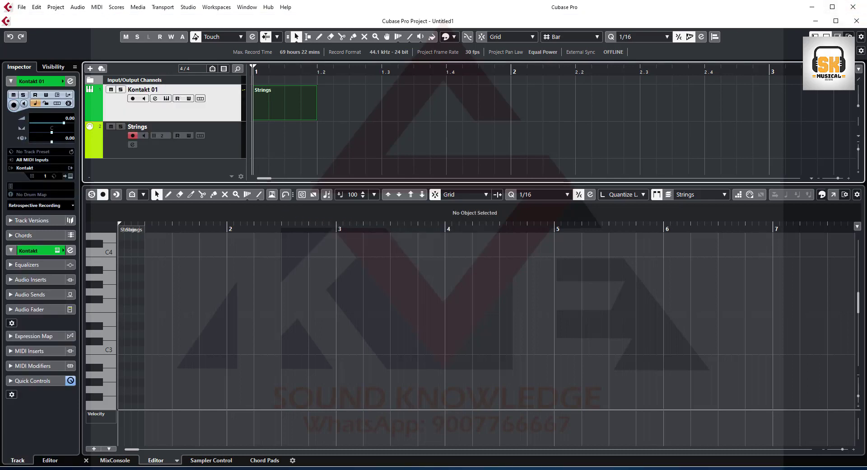
{"action": "left_click", "coordinate": [827, 36]}
{"action": "left_click", "coordinate": [222, 147]}
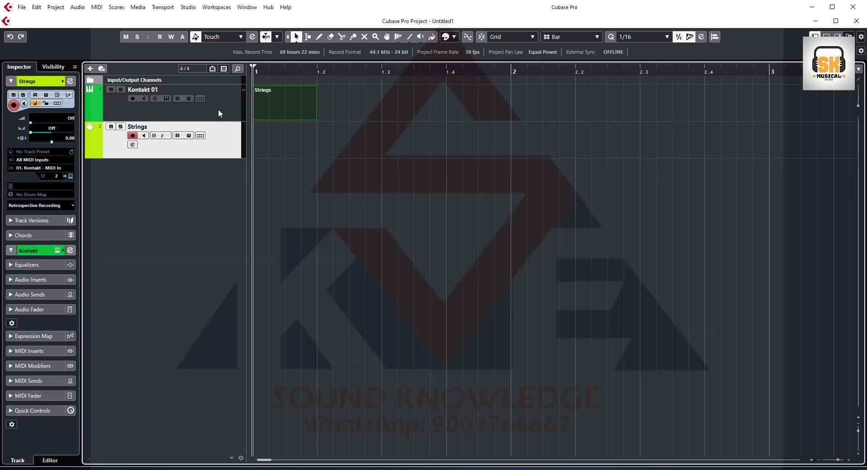
{"action": "left_click", "coordinate": [218, 109]}
{"action": "left_click", "coordinate": [221, 144]}
{"action": "left_click", "coordinate": [276, 117]}
{"action": "left_click", "coordinate": [228, 110]}
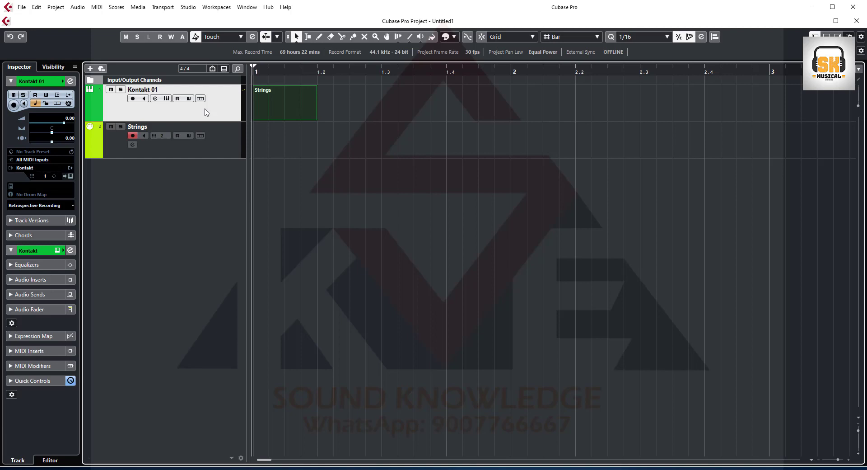
Step: Freeze the Kontakt 01 instrument only with a 5 s tail, and unfreeze it again, deleting the freeze files
{"action": "left_click", "coordinate": [69, 103]}
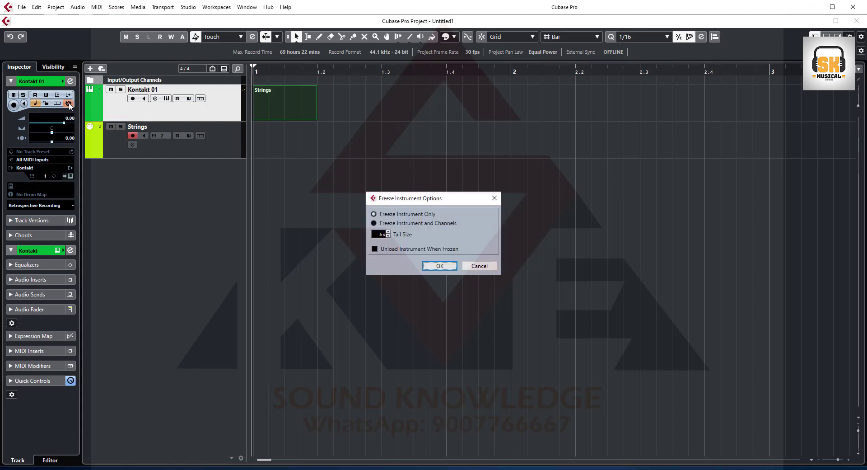
{"action": "left_click", "coordinate": [444, 266]}
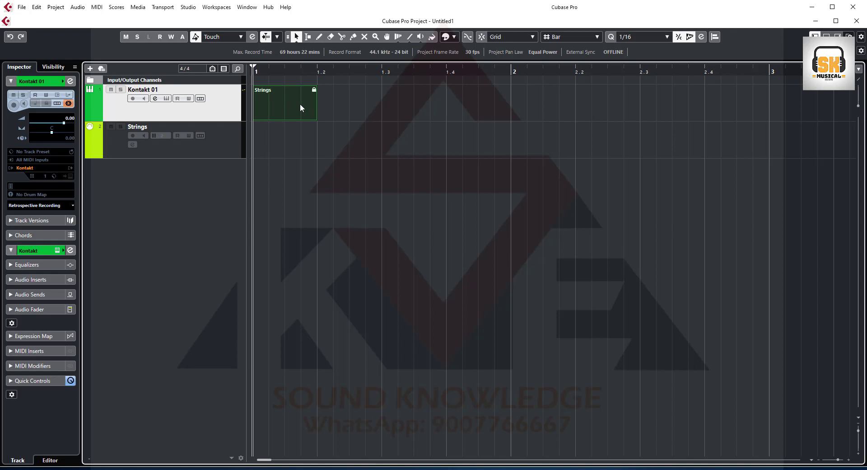
{"action": "left_click", "coordinate": [68, 103]}
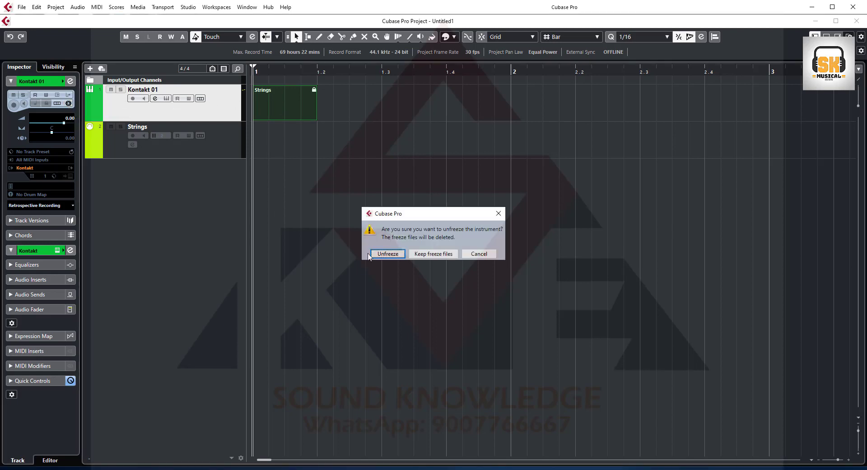
{"action": "left_click", "coordinate": [379, 254]}
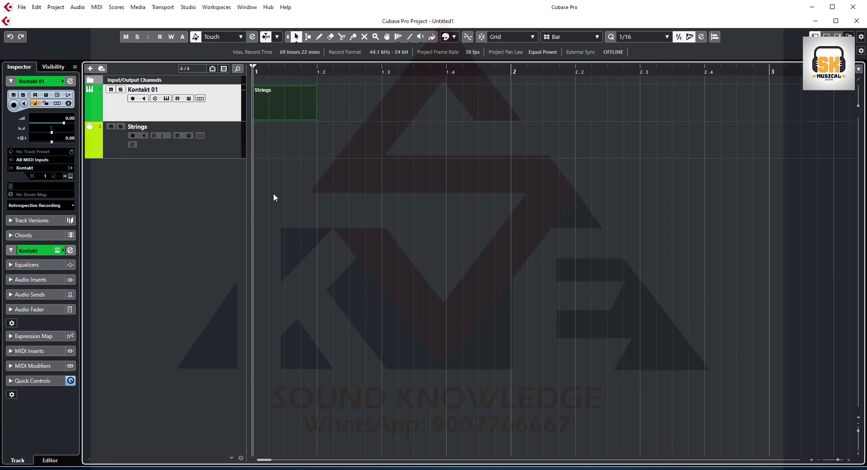
Step: Switch to Paint and handwrite a circled 16 joined by a line to an underlined 4, with 32 and a trailing line beside it
{"action": "key", "text": "super"}
{"action": "type", "text": "pain"}
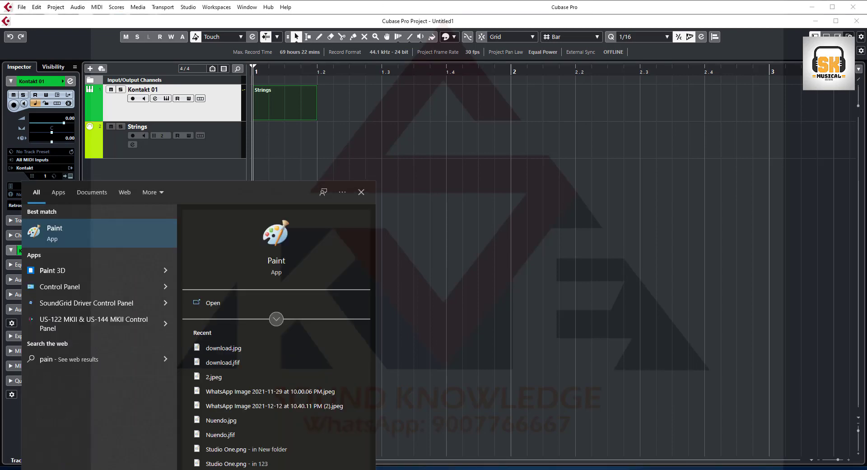
{"action": "key", "text": "Return"}
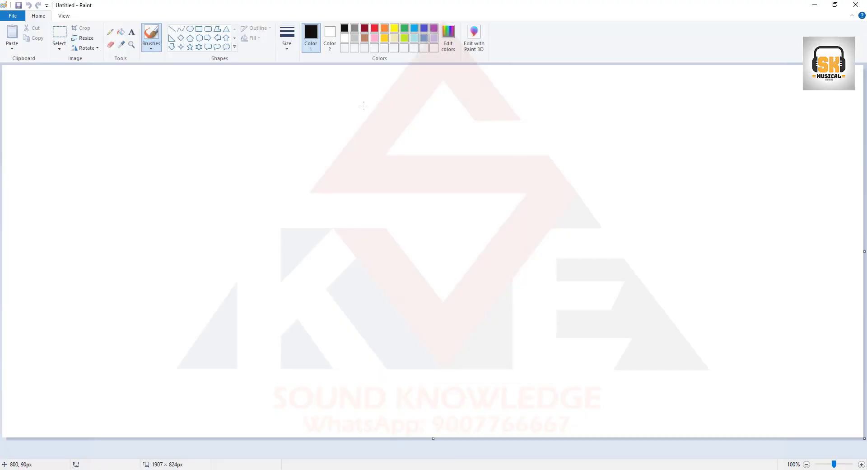
{"action": "mouse_move", "coordinate": [338, 174]}
{"action": "left_mouse_down"}
{"action": "mouse_move", "coordinate": [307, 221]}
{"action": "mouse_move", "coordinate": [396, 215]}
{"action": "mouse_move", "coordinate": [343, 167]}
{"action": "mouse_move", "coordinate": [319, 183]}
{"action": "mouse_move", "coordinate": [331, 221]}
{"action": "mouse_move", "coordinate": [335, 213]}
{"action": "mouse_move", "coordinate": [375, 224]}
{"action": "mouse_move", "coordinate": [407, 196]}
{"action": "mouse_move", "coordinate": [451, 191]}
{"action": "mouse_move", "coordinate": [503, 188]}
{"action": "mouse_move", "coordinate": [490, 221]}
{"action": "mouse_move", "coordinate": [529, 203]}
{"action": "left_mouse_up"}
{"action": "mouse_move", "coordinate": [539, 161]}
{"action": "left_mouse_down"}
{"action": "mouse_move", "coordinate": [550, 179]}
{"action": "mouse_move", "coordinate": [543, 186]}
{"action": "mouse_move", "coordinate": [625, 164]}
{"action": "left_mouse_up"}
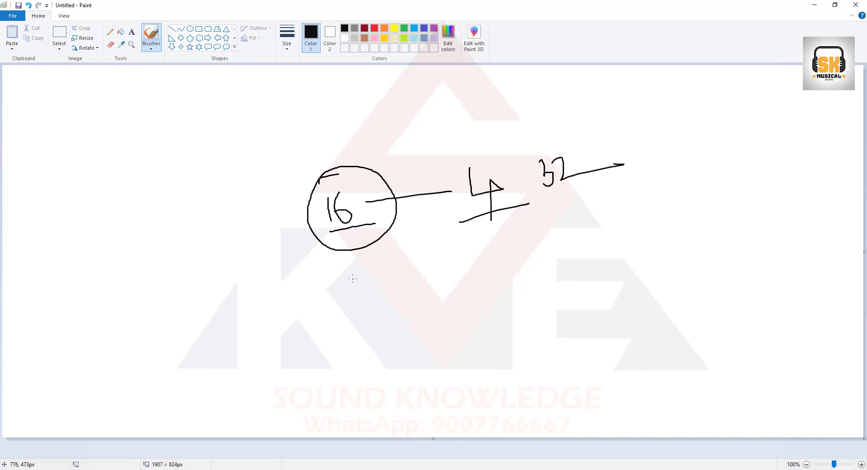
Step: Handwrite 11 and a 128 joined by a line to a second 128, and enclose all the notes in one large outline
{"action": "mouse_move", "coordinate": [352, 273]}
{"action": "left_mouse_down"}
{"action": "mouse_move", "coordinate": [353, 290]}
{"action": "mouse_move", "coordinate": [362, 289]}
{"action": "left_mouse_up"}
{"action": "mouse_move", "coordinate": [437, 259]}
{"action": "left_mouse_down"}
{"action": "mouse_move", "coordinate": [438, 277]}
{"action": "mouse_move", "coordinate": [469, 259]}
{"action": "mouse_move", "coordinate": [474, 276]}
{"action": "mouse_move", "coordinate": [459, 256]}
{"action": "mouse_move", "coordinate": [630, 248]}
{"action": "mouse_move", "coordinate": [640, 236]}
{"action": "mouse_move", "coordinate": [641, 246]}
{"action": "mouse_move", "coordinate": [653, 243]}
{"action": "mouse_move", "coordinate": [654, 229]}
{"action": "mouse_move", "coordinate": [663, 241]}
{"action": "mouse_move", "coordinate": [658, 220]}
{"action": "left_mouse_up"}
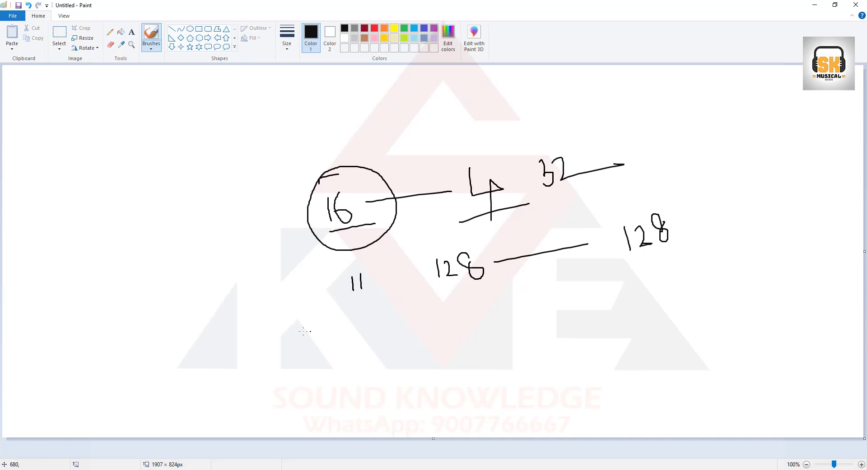
{"action": "mouse_move", "coordinate": [299, 332]}
{"action": "left_mouse_down"}
{"action": "mouse_move", "coordinate": [719, 253]}
{"action": "mouse_move", "coordinate": [537, 119]}
{"action": "mouse_move", "coordinate": [249, 192]}
{"action": "left_mouse_up"}
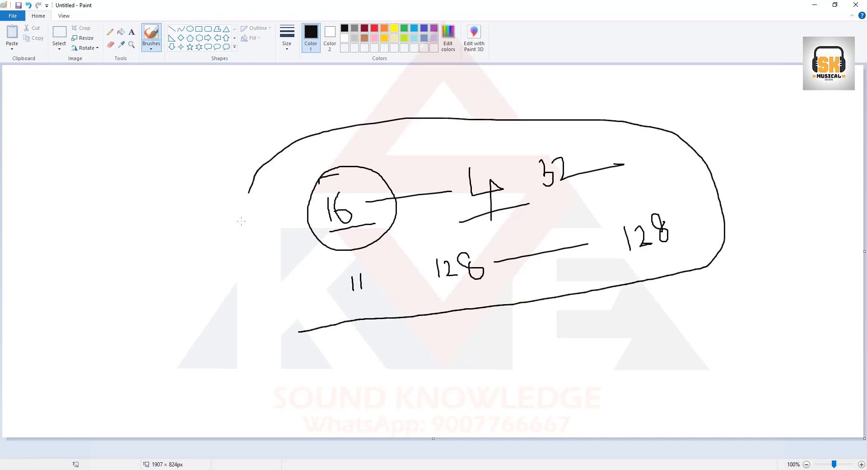
{"action": "mouse_move", "coordinate": [241, 221]}
{"action": "left_mouse_down"}
{"action": "mouse_move", "coordinate": [264, 310]}
{"action": "mouse_move", "coordinate": [300, 333]}
{"action": "left_mouse_up"}
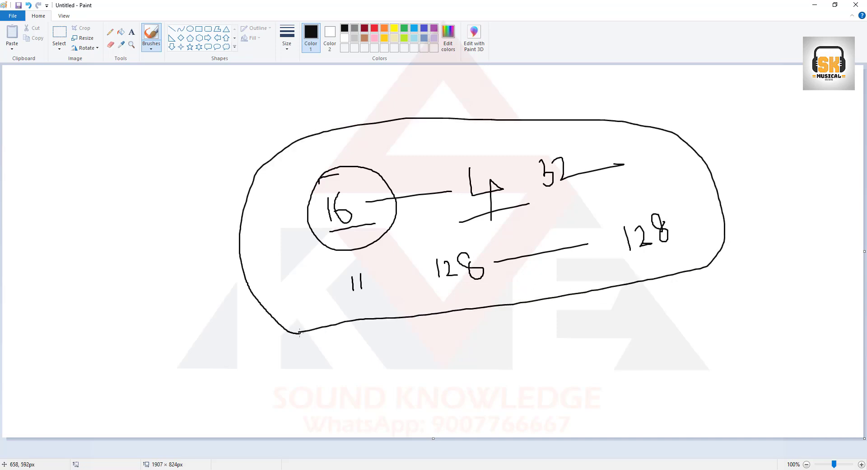
Step: Add emphasis to the Paint notes: circle the 11, write 10 below the outline, circle the first 128 and underline the 32
{"action": "left_click", "coordinate": [815, 4]}
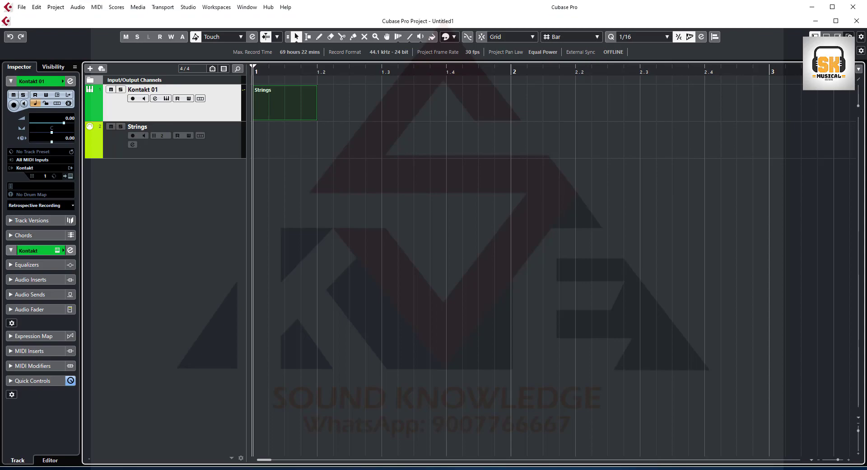
{"action": "left_click", "coordinate": [646, 469]}
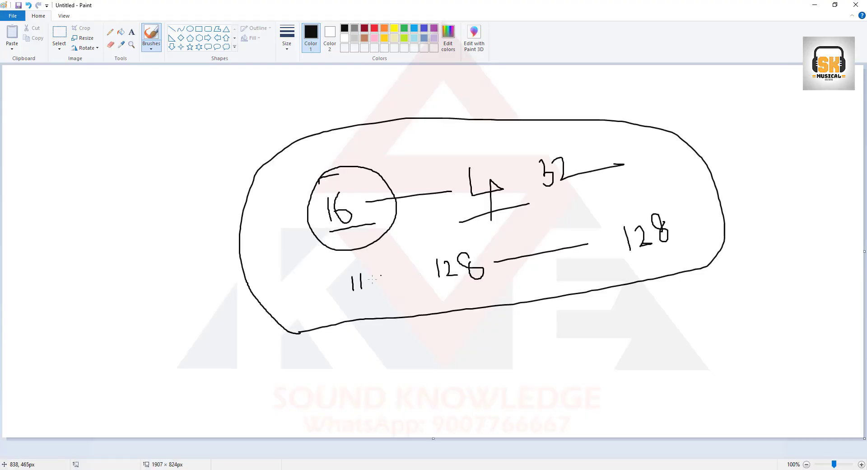
{"action": "mouse_move", "coordinate": [349, 268]}
{"action": "left_mouse_down"}
{"action": "mouse_move", "coordinate": [342, 282]}
{"action": "mouse_move", "coordinate": [359, 302]}
{"action": "mouse_move", "coordinate": [370, 273]}
{"action": "mouse_move", "coordinate": [347, 266]}
{"action": "left_mouse_up"}
{"action": "mouse_move", "coordinate": [357, 339]}
{"action": "left_mouse_down"}
{"action": "mouse_move", "coordinate": [359, 355]}
{"action": "mouse_move", "coordinate": [370, 340]}
{"action": "left_mouse_up"}
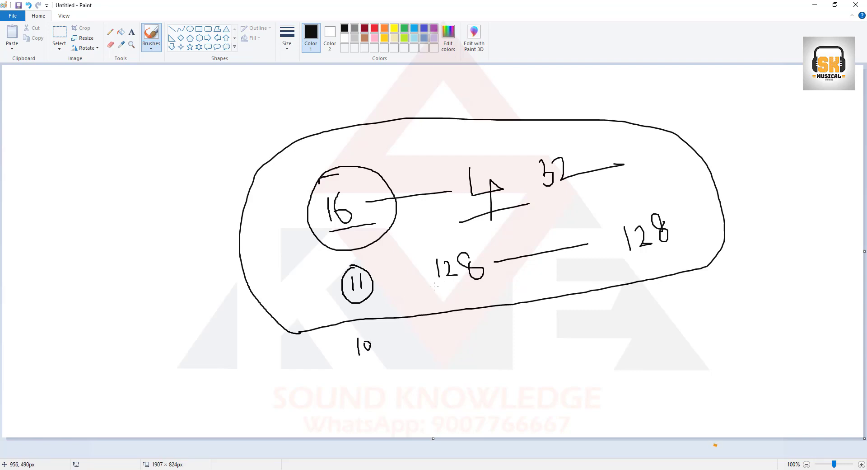
{"action": "mouse_move", "coordinate": [434, 287]}
{"action": "left_mouse_down"}
{"action": "mouse_move", "coordinate": [463, 241]}
{"action": "mouse_move", "coordinate": [424, 257]}
{"action": "mouse_move", "coordinate": [441, 294]}
{"action": "left_mouse_up"}
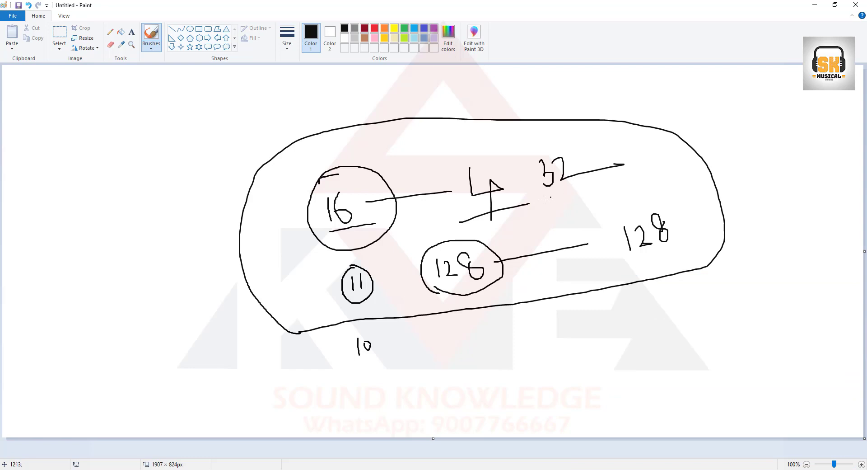
{"action": "left_click_drag", "start_coordinate": [543, 199], "coordinate": [569, 194]}
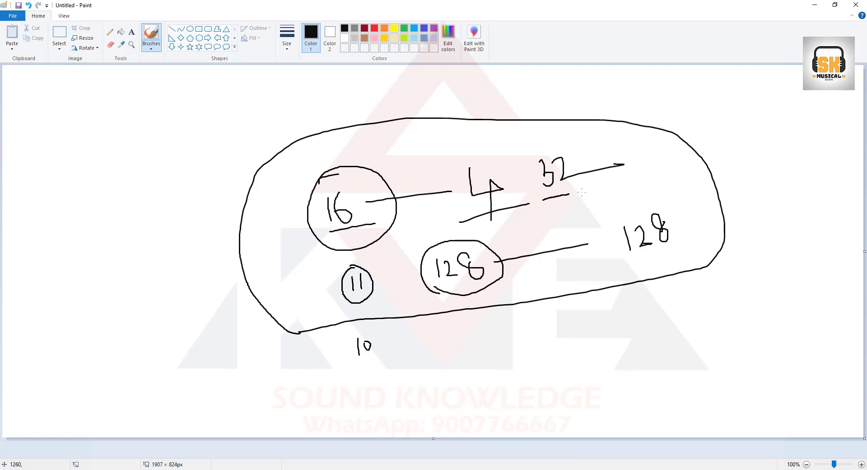
Step: Switch back to Cubase, compare the Strings and Kontakt 01 tracks, and view the track types that can be added without adding one
{"action": "left_click", "coordinate": [815, 5]}
{"action": "left_click", "coordinate": [215, 149]}
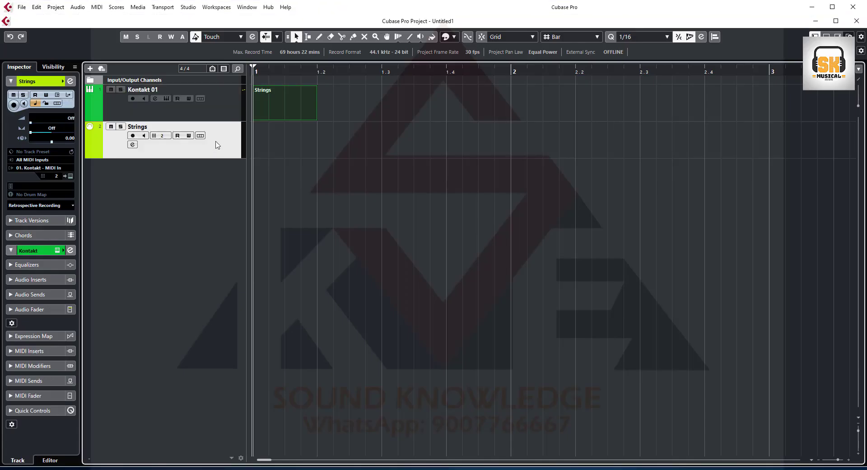
{"action": "left_click", "coordinate": [227, 112]}
{"action": "left_click", "coordinate": [225, 152]}
{"action": "right_click", "coordinate": [168, 179]}
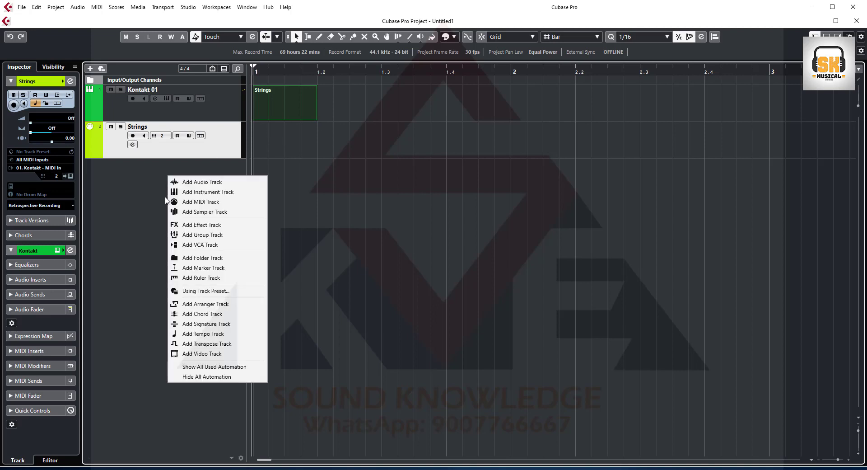
{"action": "left_click", "coordinate": [422, 208]}
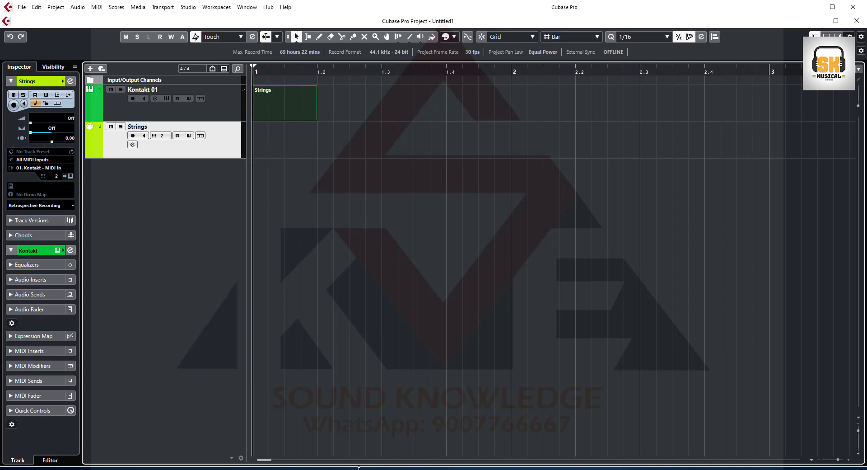
Step: Switch to File Explorer at This PC, maximize the Cubase project window behind it, and move the Explorer window over the arrangement area
{"action": "key", "text": "super+e"}
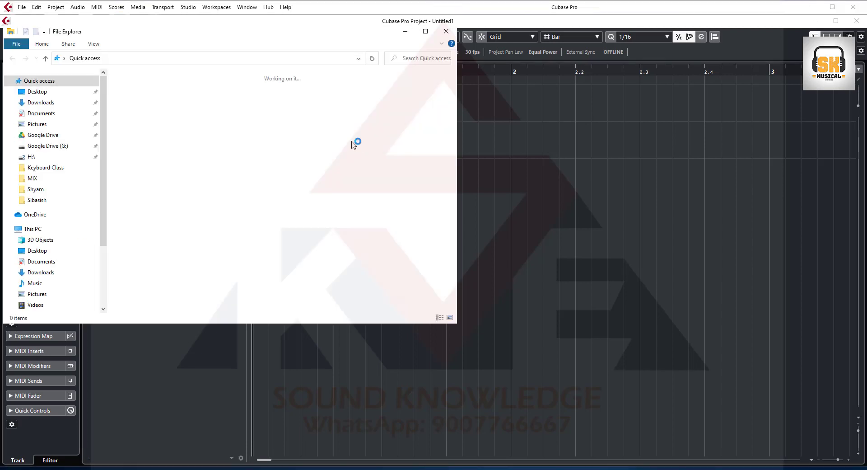
{"action": "left_click", "coordinate": [33, 229]}
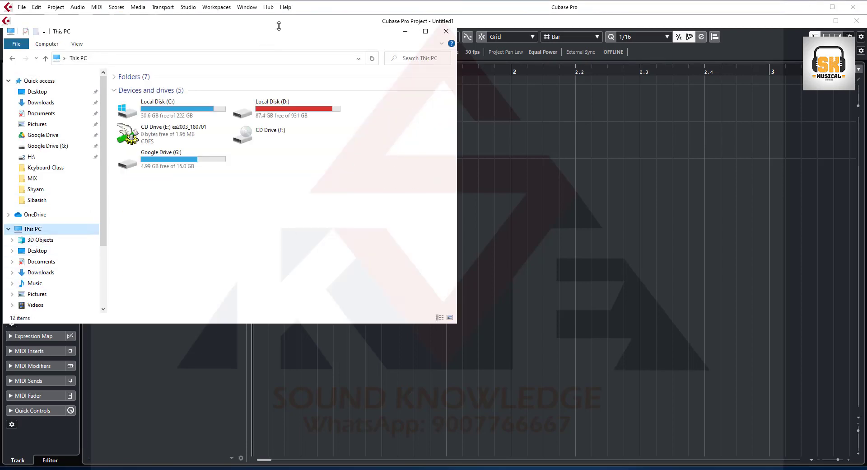
{"action": "left_click_drag", "start_coordinate": [285, 21], "coordinate": [468, 42]}
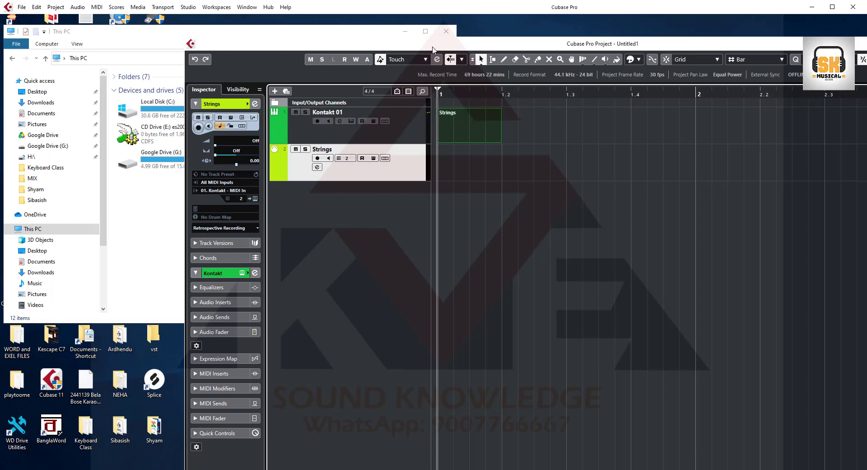
{"action": "double_click", "coordinate": [468, 42]}
{"action": "key", "text": "alt+Tab"}
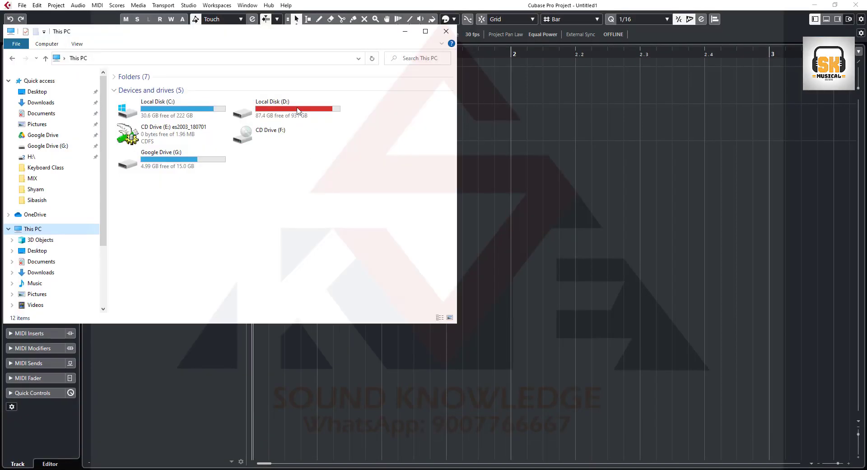
{"action": "left_click_drag", "start_coordinate": [348, 37], "coordinate": [575, 114]}
Step: Open Local Disk (C:) and locate the Program Files (x86) and Program Files folders
{"action": "double_click", "coordinate": [388, 190]}
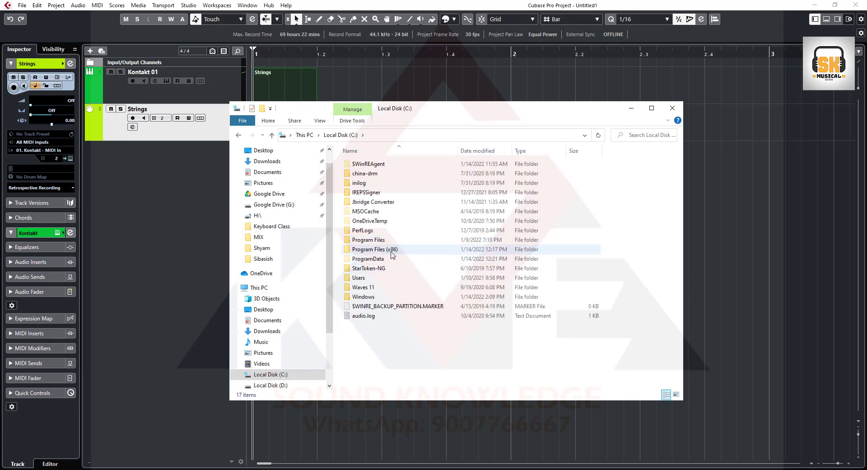
{"action": "left_click", "coordinate": [386, 253]}
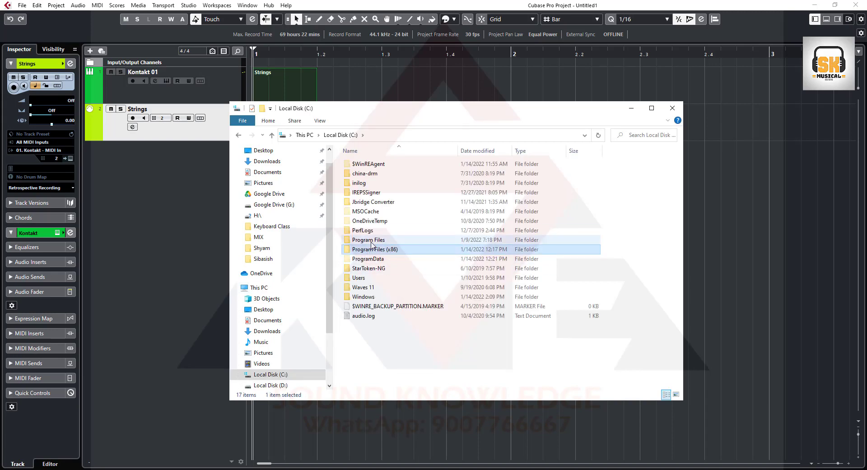
{"action": "left_click", "coordinate": [369, 242]}
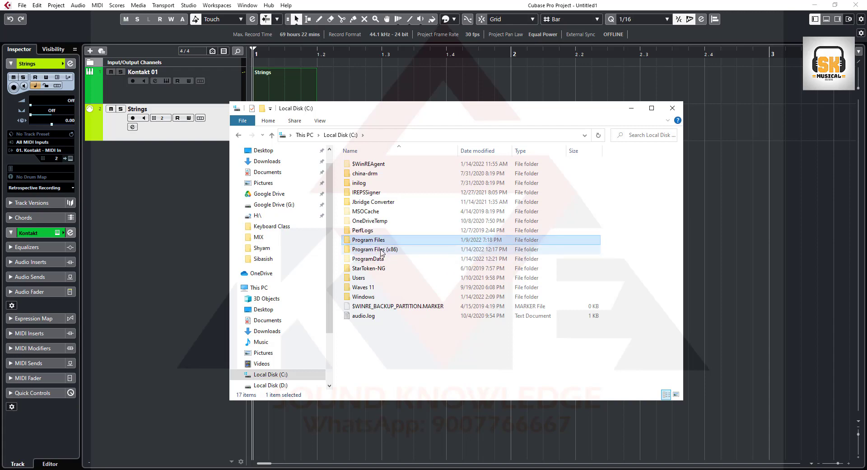
Step: Open the VstPlugins folder inside Program Files (x86)\Steinberg to examine its plug-in files
{"action": "double_click", "coordinate": [381, 252]}
{"action": "scroll", "coordinate": [373, 294], "scroll_direction": "down", "scroll_amount": 15}
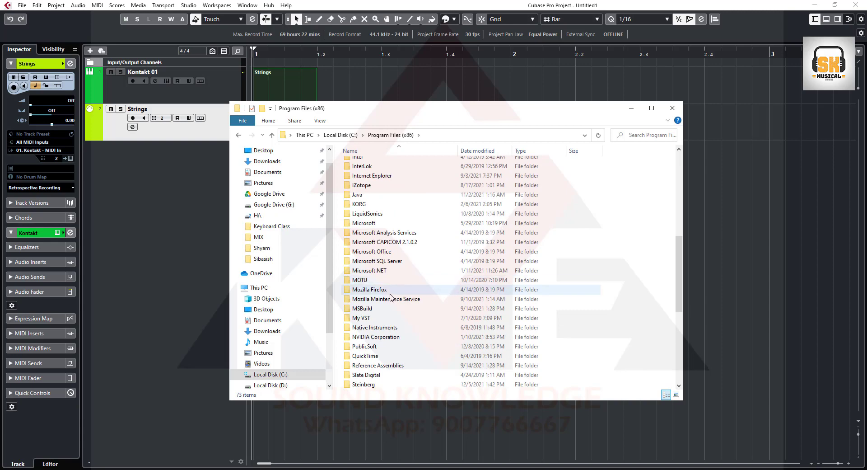
{"action": "double_click", "coordinate": [364, 299]}
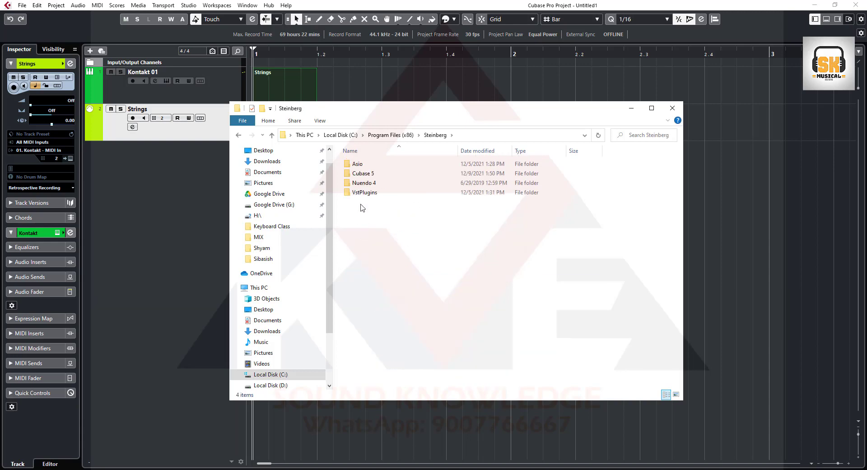
{"action": "double_click", "coordinate": [362, 193]}
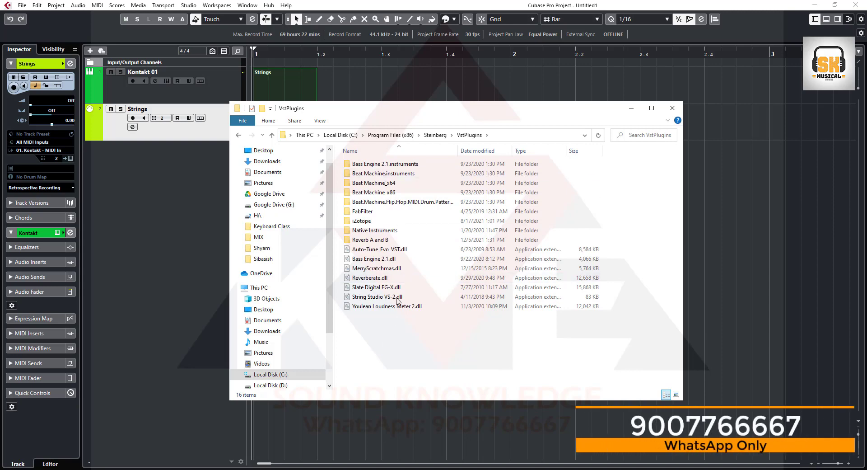
Step: Return to Local Disk (C:) and examine the plug-ins in the Program Files\Steinberg\VSTPlugins folder
{"action": "left_click", "coordinate": [435, 136]}
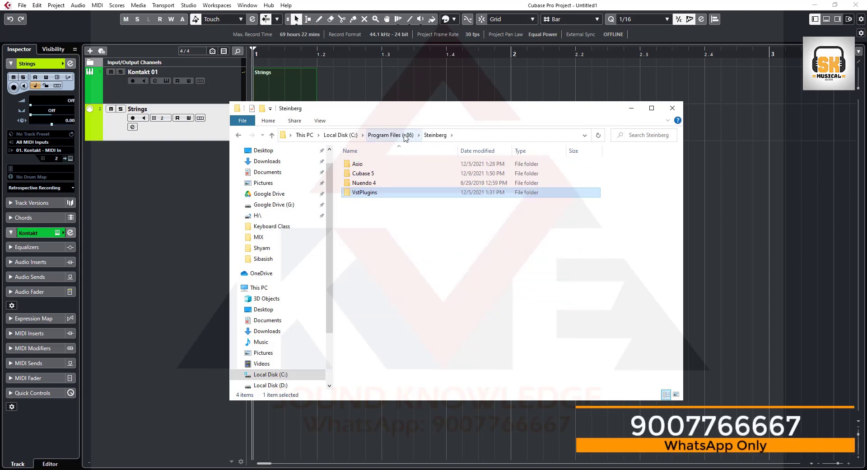
{"action": "left_click", "coordinate": [380, 136]}
{"action": "left_click", "coordinate": [345, 135]}
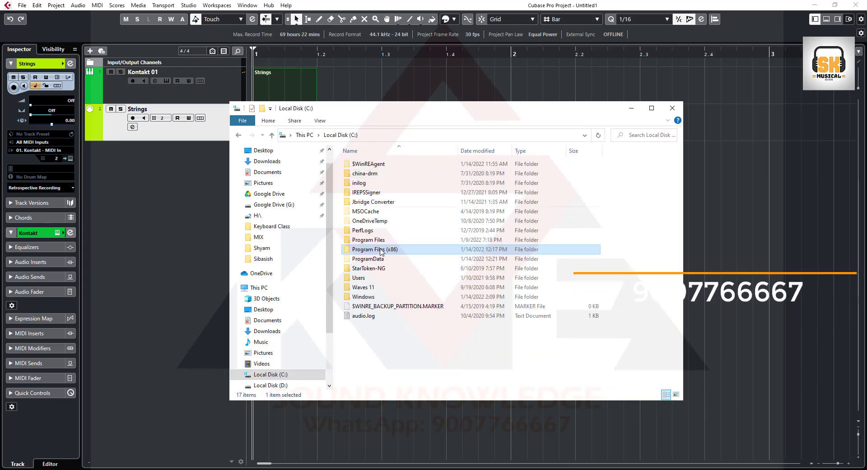
{"action": "double_click", "coordinate": [371, 240]}
{"action": "scroll", "coordinate": [374, 328], "scroll_direction": "down", "scroll_amount": 10}
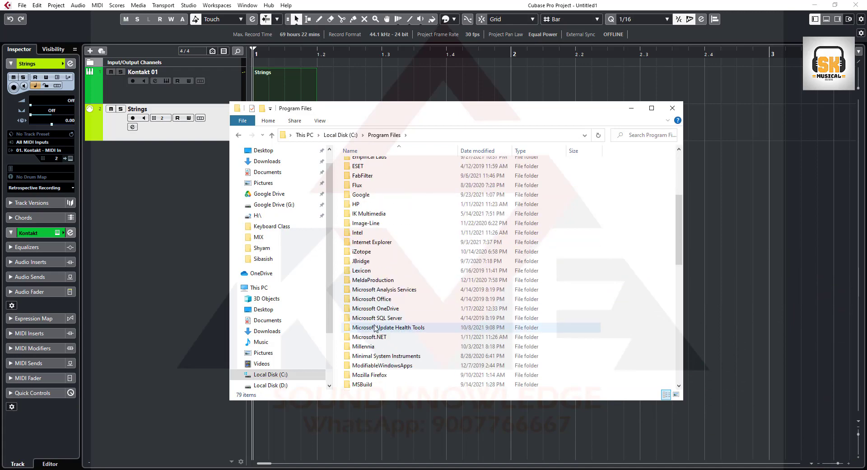
{"action": "scroll", "coordinate": [373, 320], "scroll_direction": "down", "scroll_amount": 2}
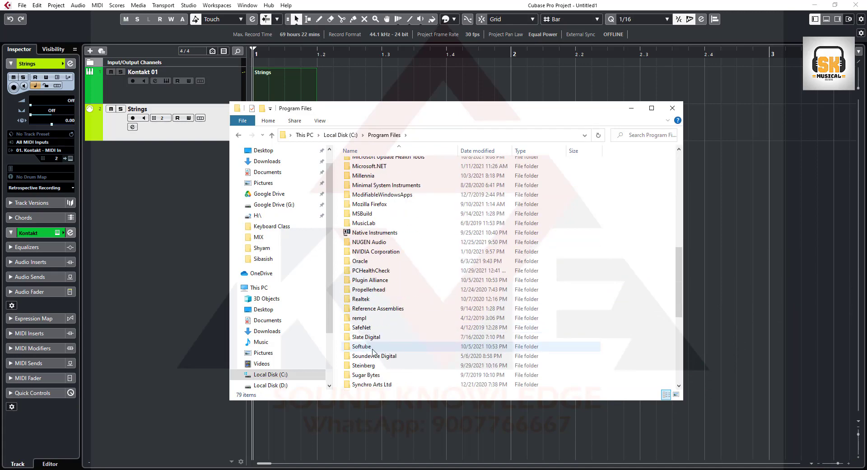
{"action": "scroll", "coordinate": [371, 303], "scroll_direction": "down", "scroll_amount": 2}
{"action": "double_click", "coordinate": [371, 309]}
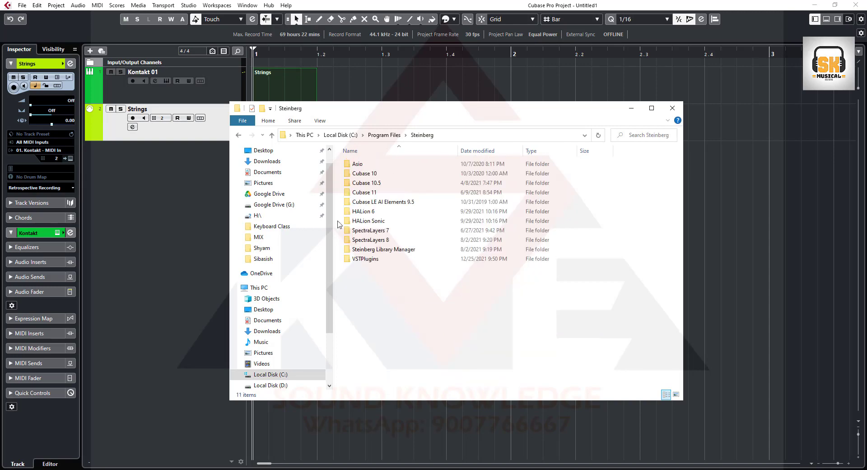
{"action": "double_click", "coordinate": [367, 259]}
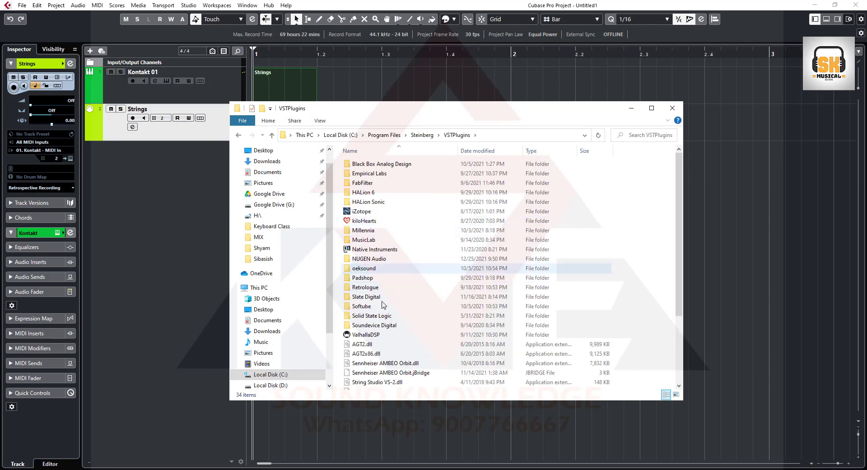
{"action": "scroll", "coordinate": [386, 316], "scroll_direction": "down", "scroll_amount": 3}
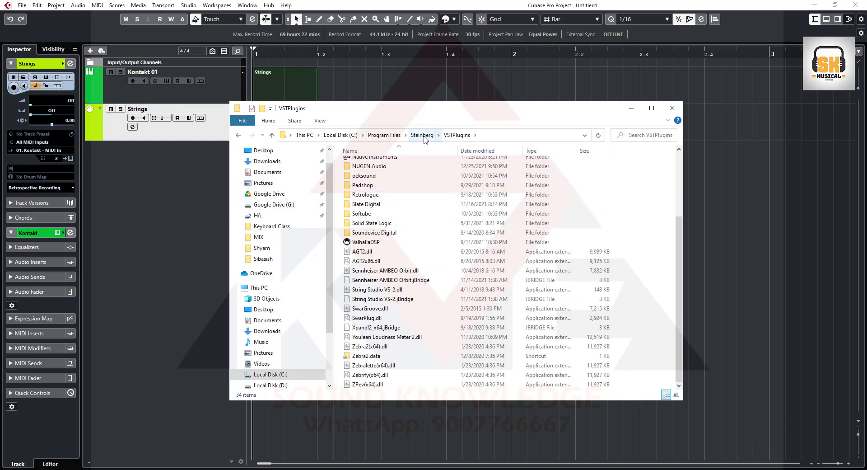
Step: Go back to Program Files and open its own VSTPlugIns folder to view the plug-ins
{"action": "left_click", "coordinate": [385, 135]}
{"action": "scroll", "coordinate": [377, 333], "scroll_direction": "down", "scroll_amount": 3}
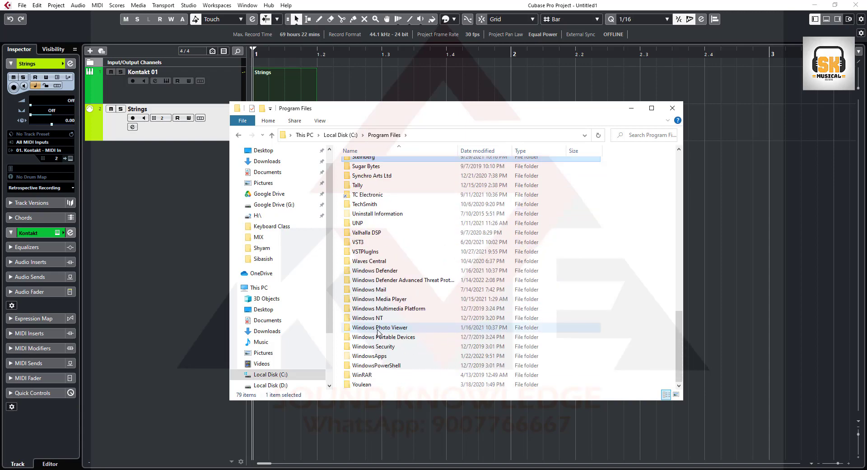
{"action": "double_click", "coordinate": [368, 253]}
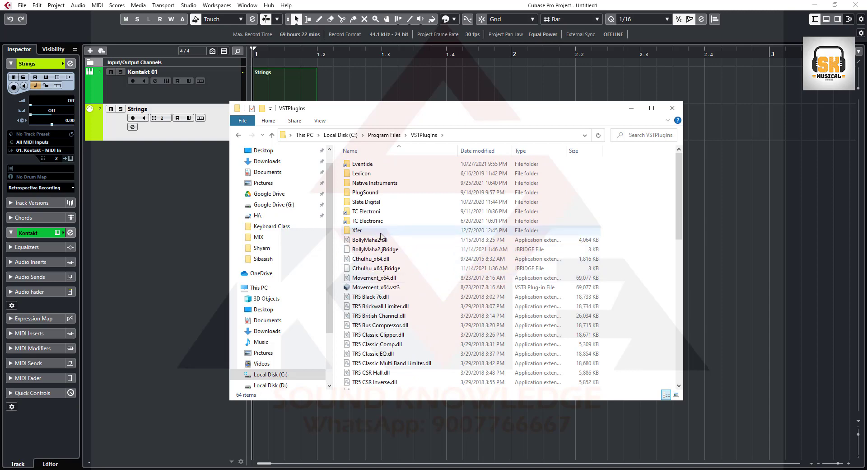
Step: Return to Program Files, compare the VST3 and VSTPlugIns folders, and open the Steinberg folder
{"action": "left_click", "coordinate": [384, 136]}
{"action": "scroll", "coordinate": [371, 346], "scroll_direction": "down", "scroll_amount": 2}
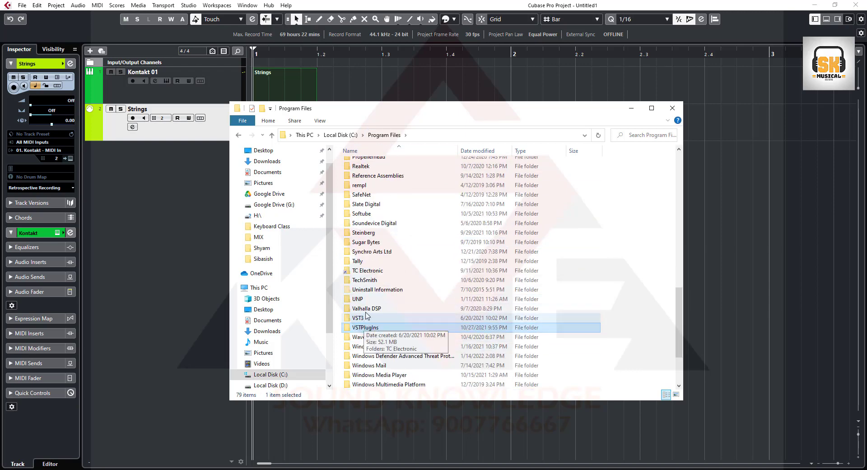
{"action": "double_click", "coordinate": [368, 233]}
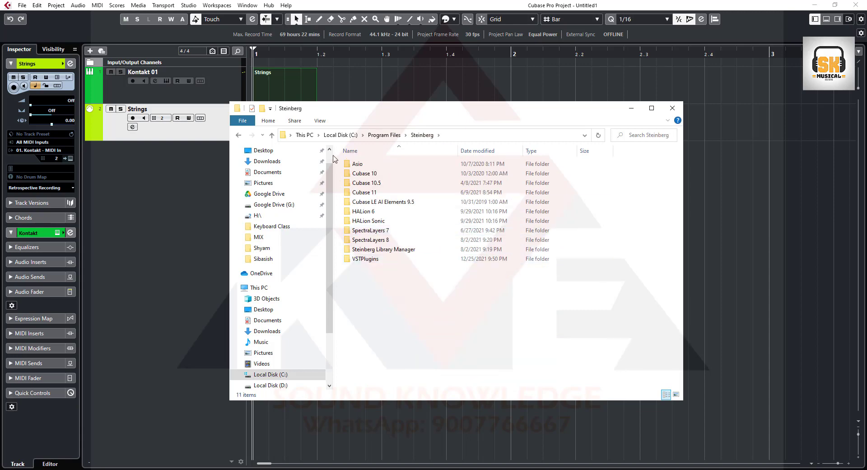
Step: Go back up to Local Disk (C:) and view the VSTPlugIns folder directly inside Program Files (x86)
{"action": "left_click", "coordinate": [384, 136]}
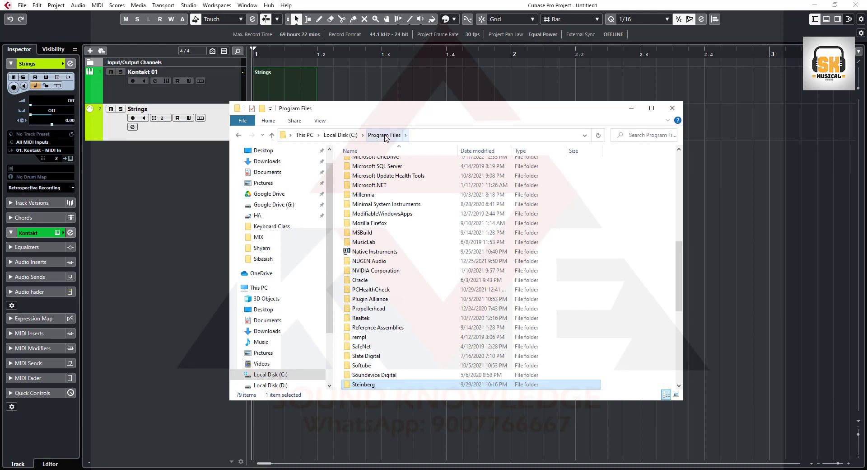
{"action": "left_click", "coordinate": [341, 135]}
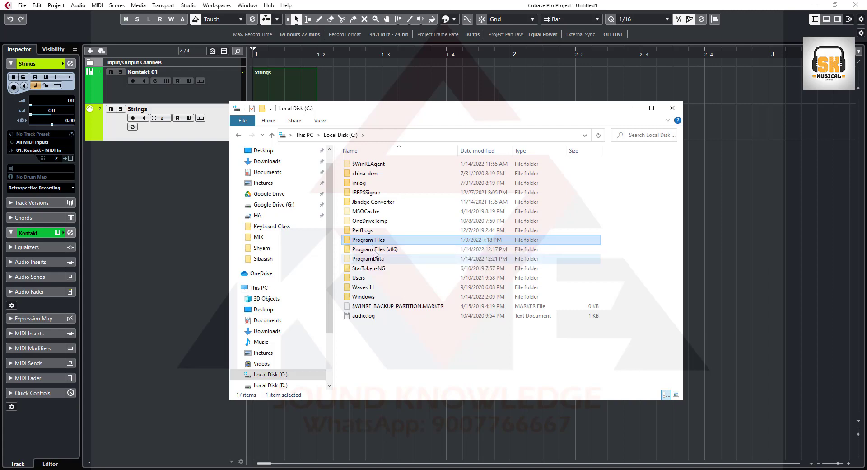
{"action": "double_click", "coordinate": [368, 249]}
{"action": "scroll", "coordinate": [384, 208], "scroll_direction": "down", "scroll_amount": 15}
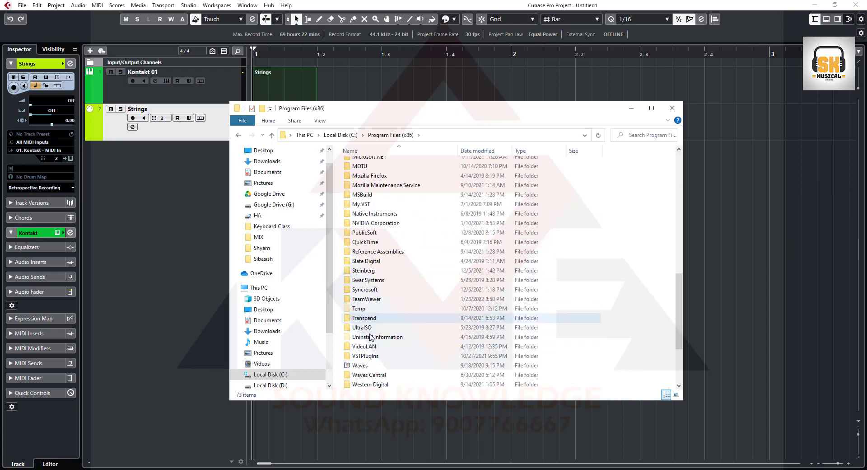
{"action": "left_click", "coordinate": [369, 349]}
{"action": "double_click", "coordinate": [369, 356]}
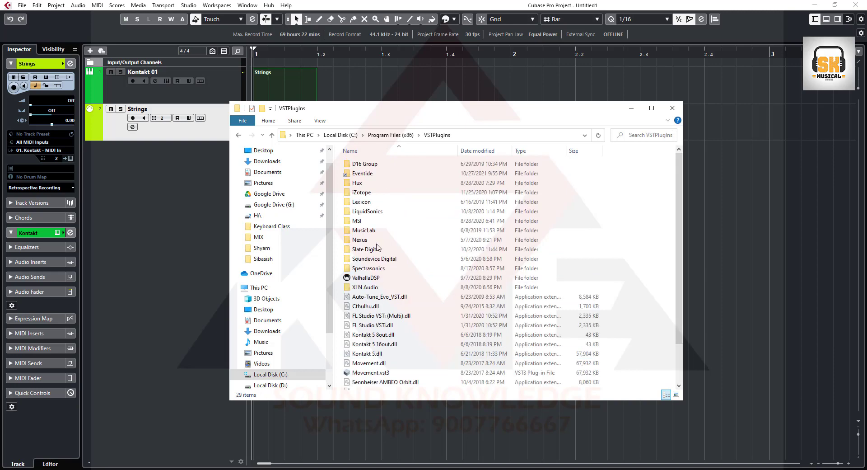
Step: Review the VstPlugins folder in Program Files (x86)\Steinberg once more, and close File Explorer to return to Cubase
{"action": "left_click", "coordinate": [391, 134]}
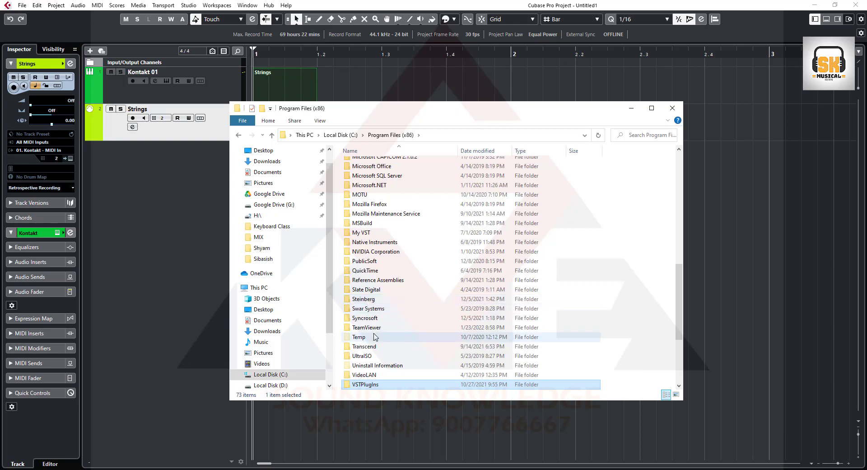
{"action": "double_click", "coordinate": [370, 300]}
{"action": "double_click", "coordinate": [364, 193]}
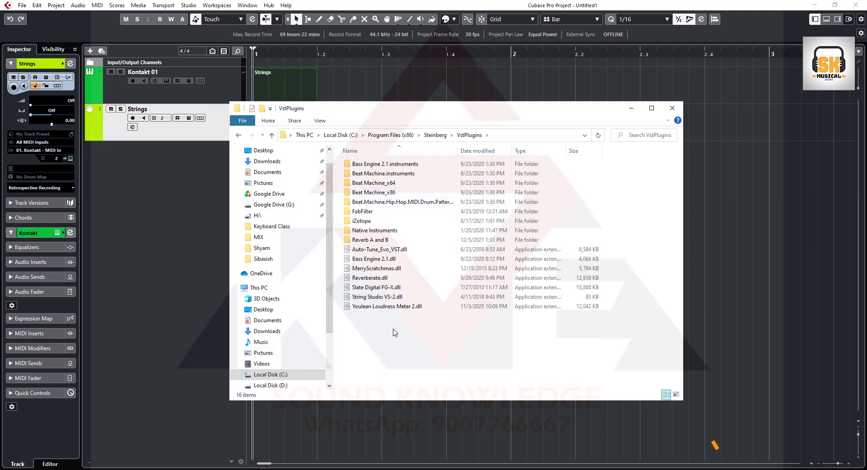
{"action": "left_click", "coordinate": [408, 134]}
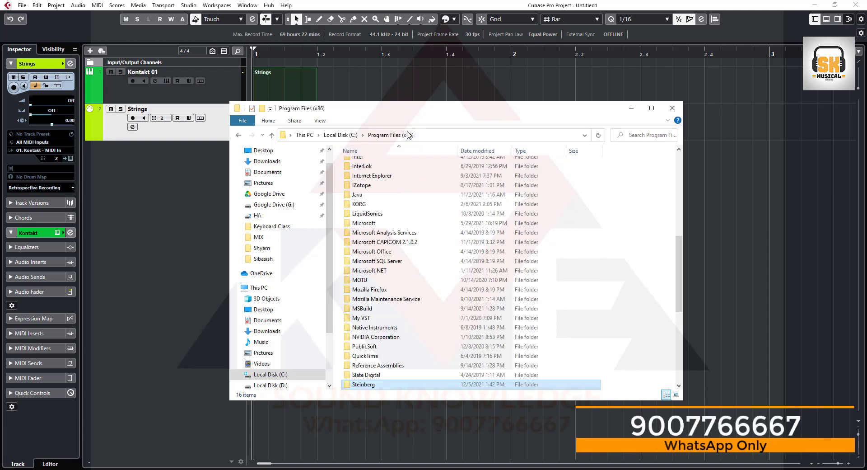
{"action": "left_click", "coordinate": [672, 108]}
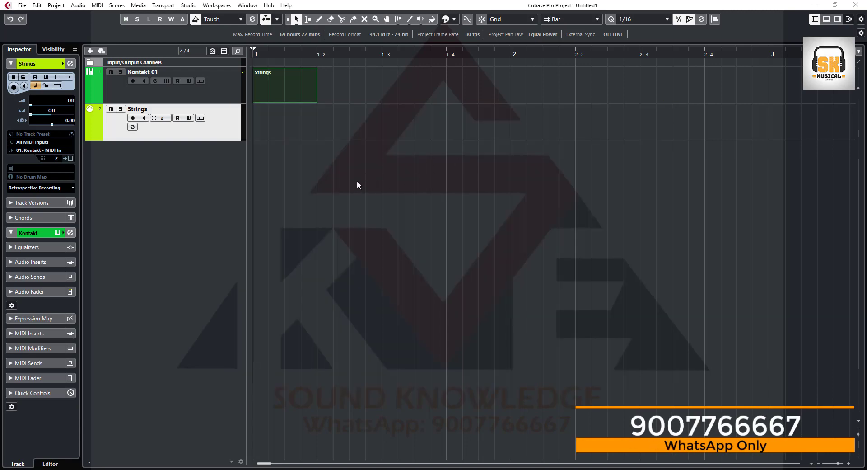